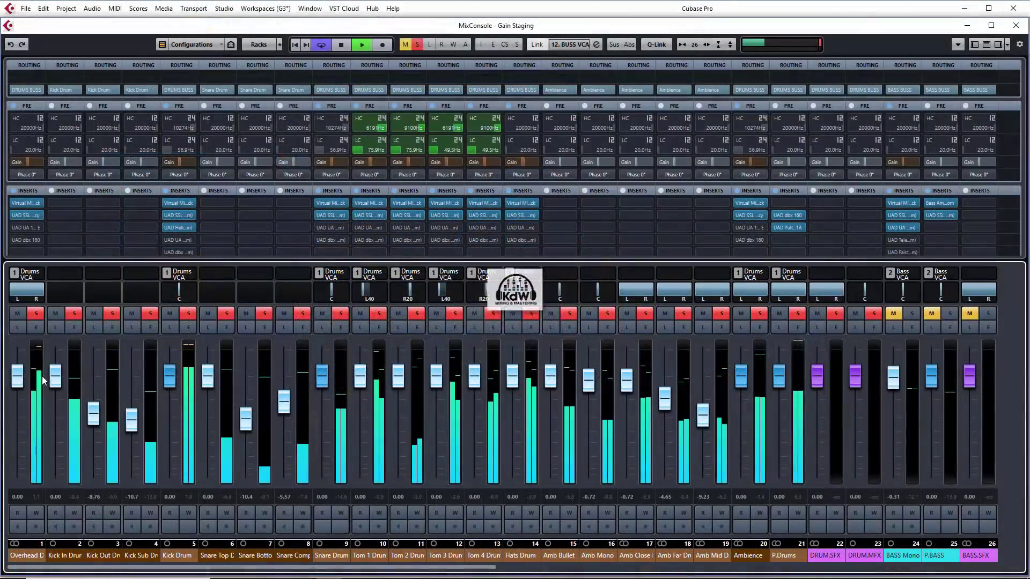
Lower the Overhead channel's fader to -12.1 and the Kick Drum channel's fader to -2.58.
drag(22, 381, 17, 427)
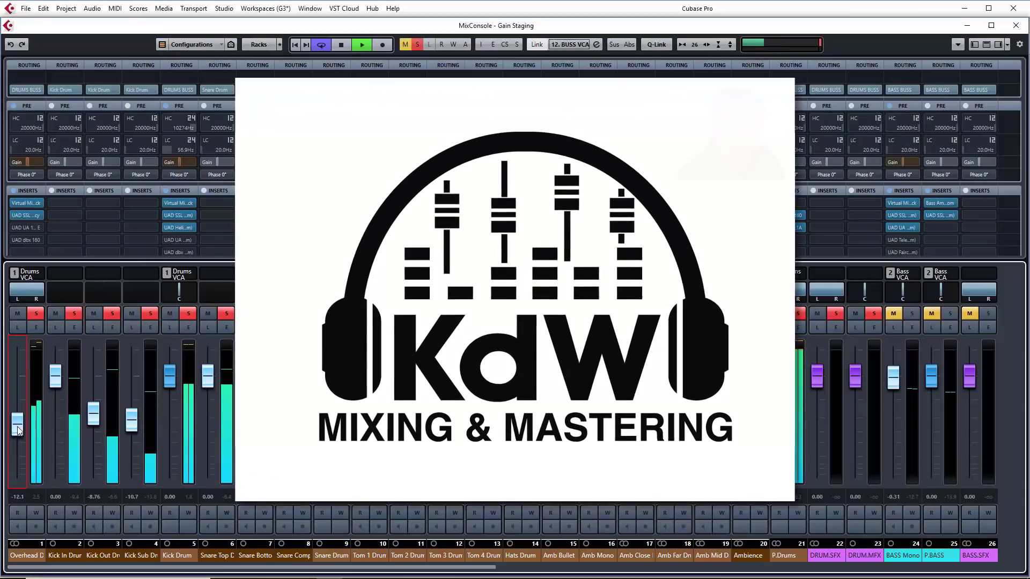
mouse_move(169, 375)
mouse_down()
mouse_move(169, 424)
mouse_move(170, 396)
mouse_up()
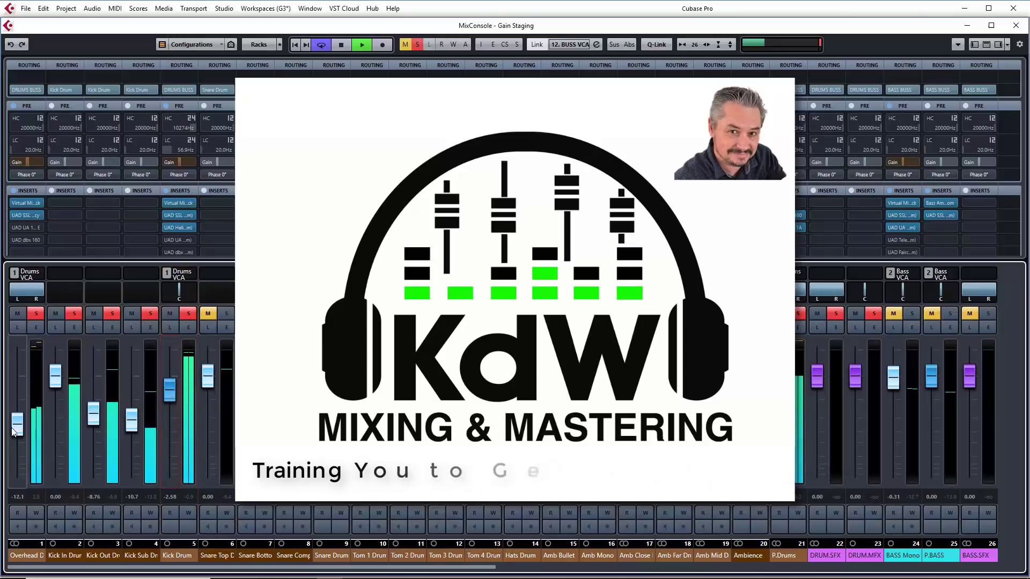
drag(16, 431, 15, 433)
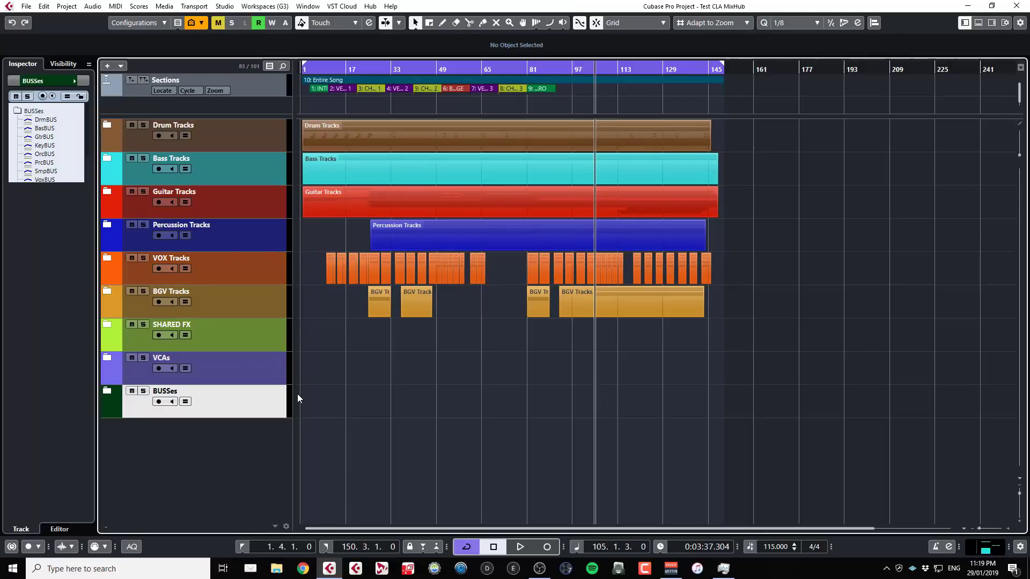
Open the MixConsole and review its channels from the overhead drums through to the busses and monitor output.
key(F3)
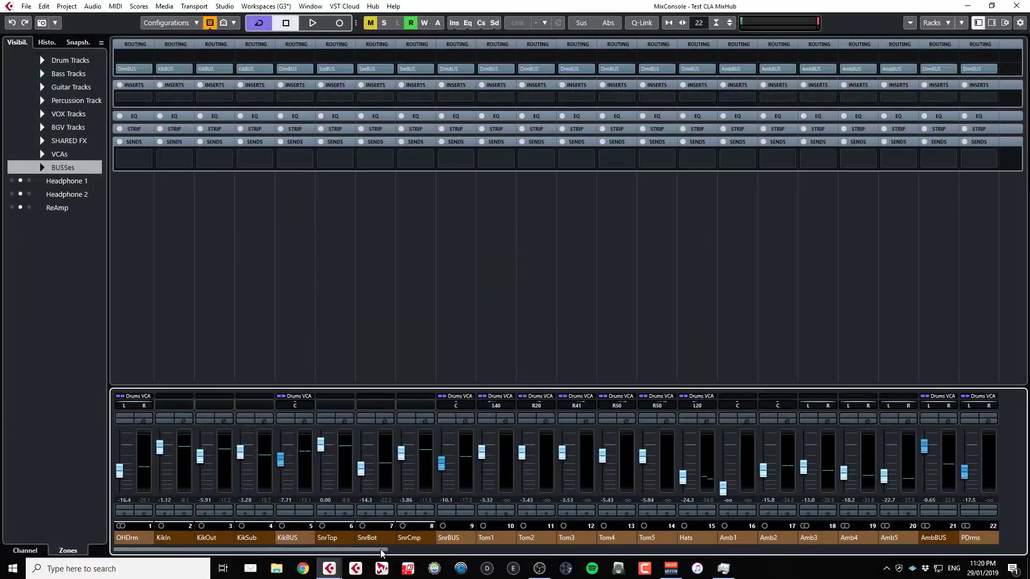
drag(384, 552, 1025, 552)
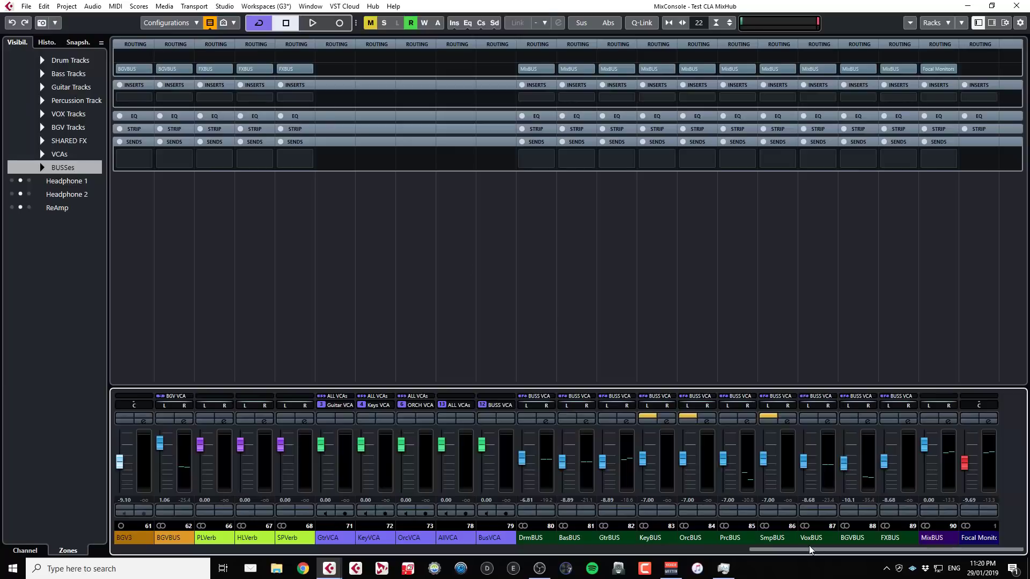
drag(810, 550, 156, 536)
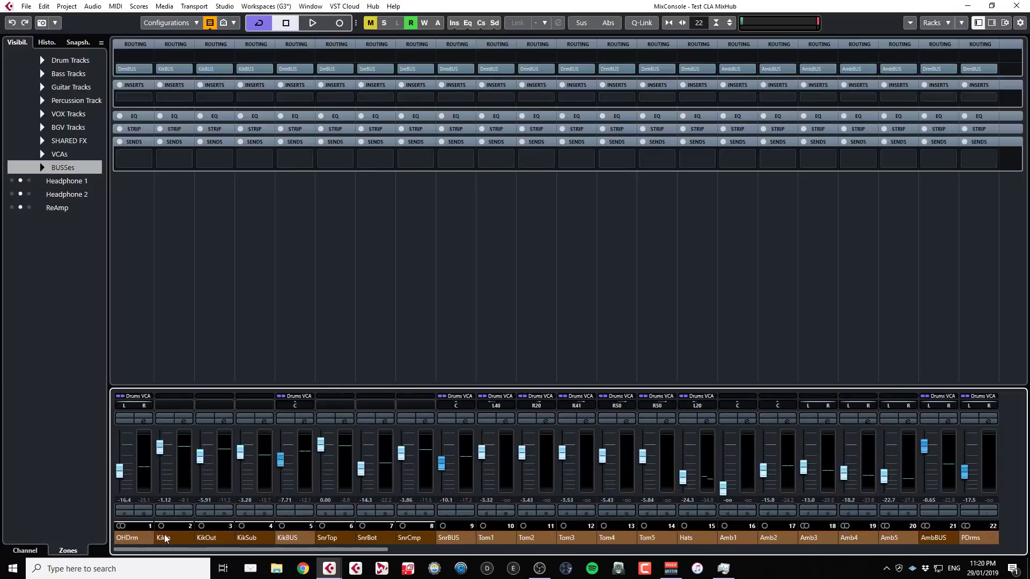
Check Cubase's CPU and memory use in Task Manager with the project stopped and during playback, ending with playback stopped.
click(724, 570)
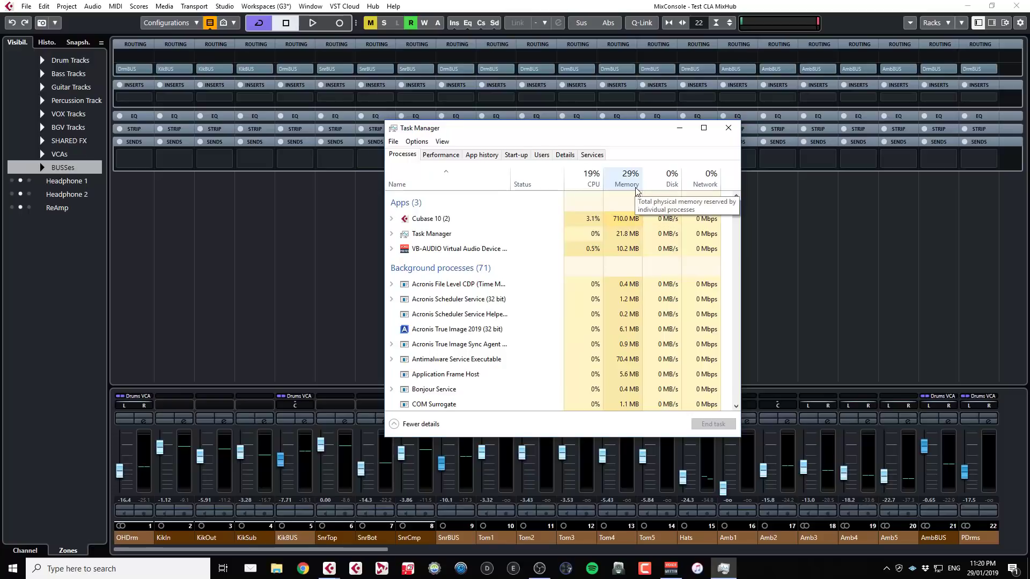
click(624, 11)
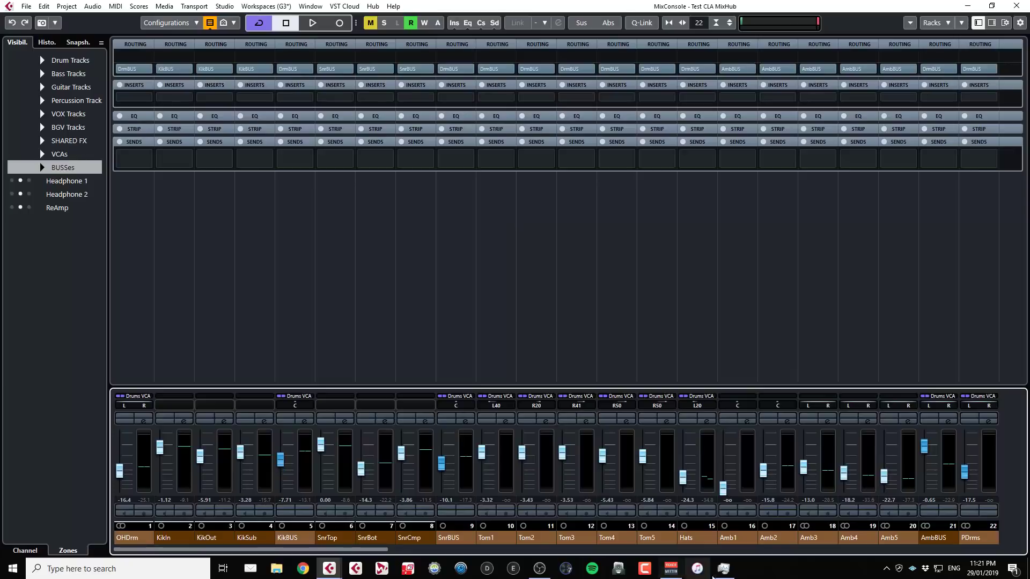
mouse_move(724, 570)
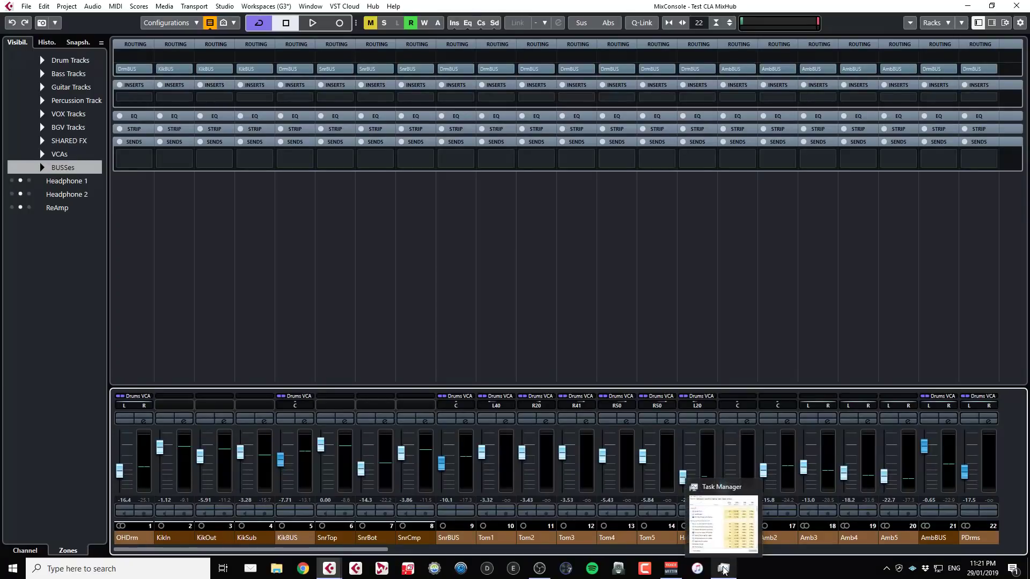
key(space)
click(724, 569)
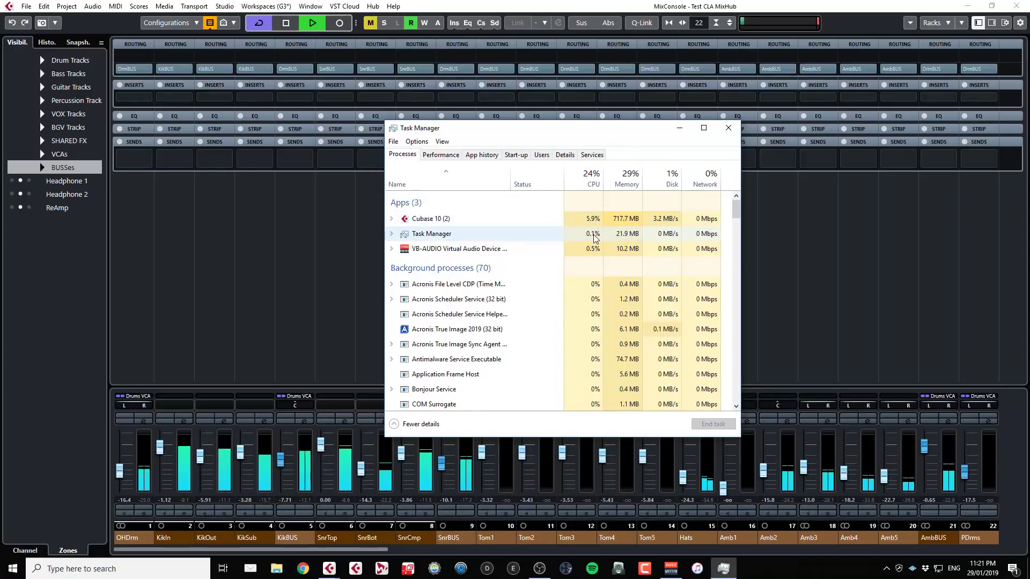
key(space)
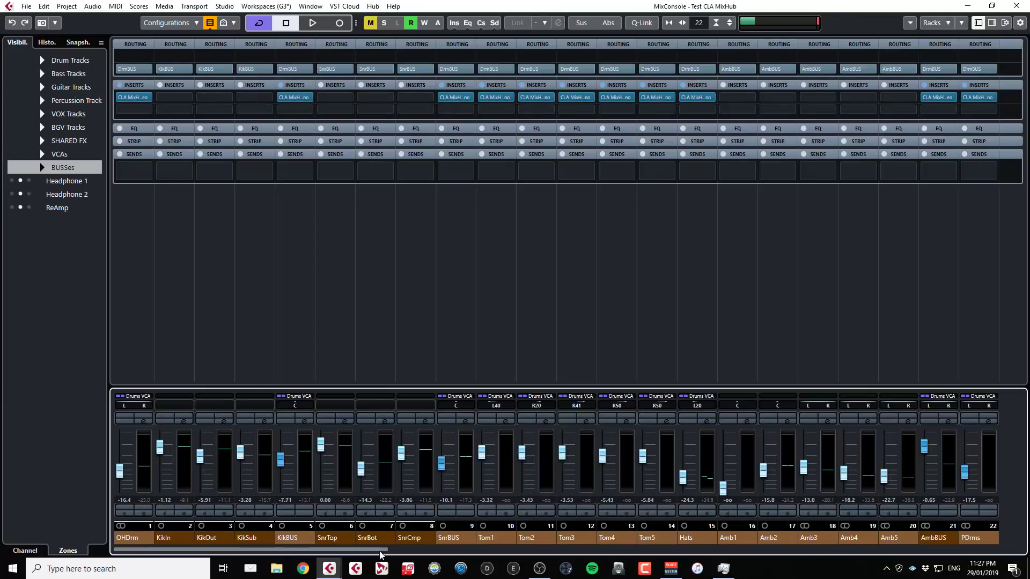
Review the CLA MixHub inserts across the mixer channels and check Cubase's CPU and memory use in Task Manager while stopped.
drag(380, 552, 1026, 566)
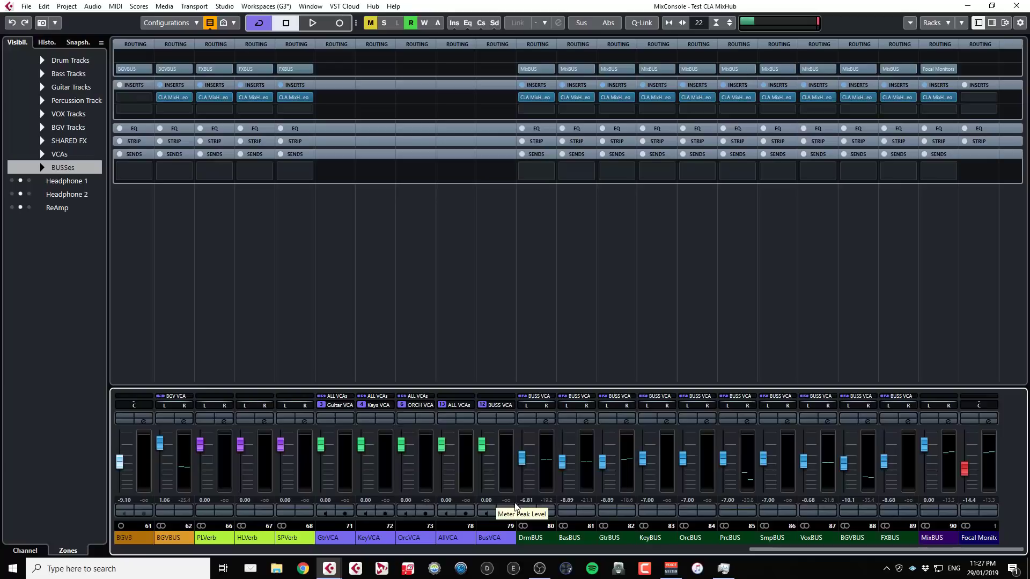
click(723, 569)
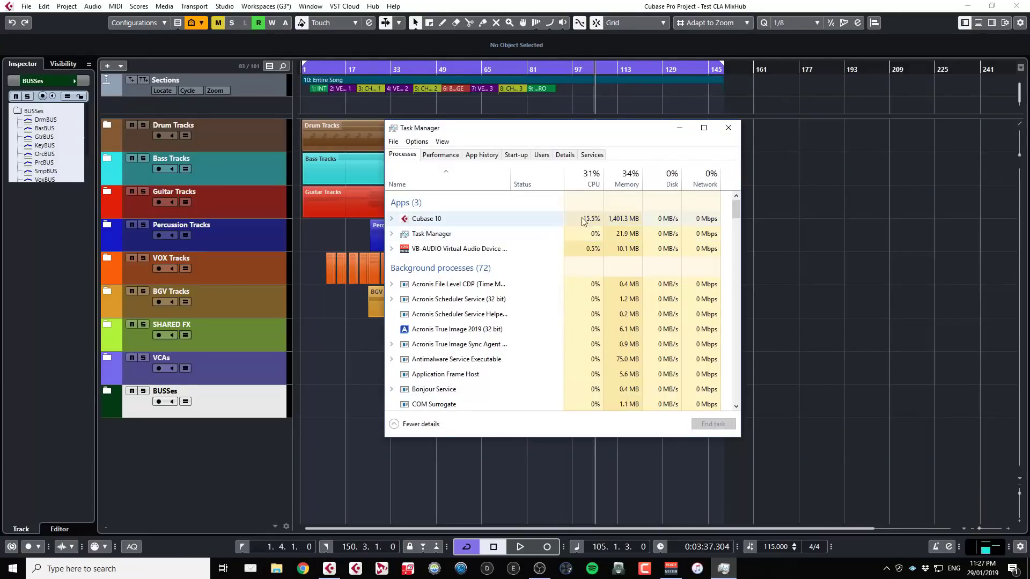
click(535, 9)
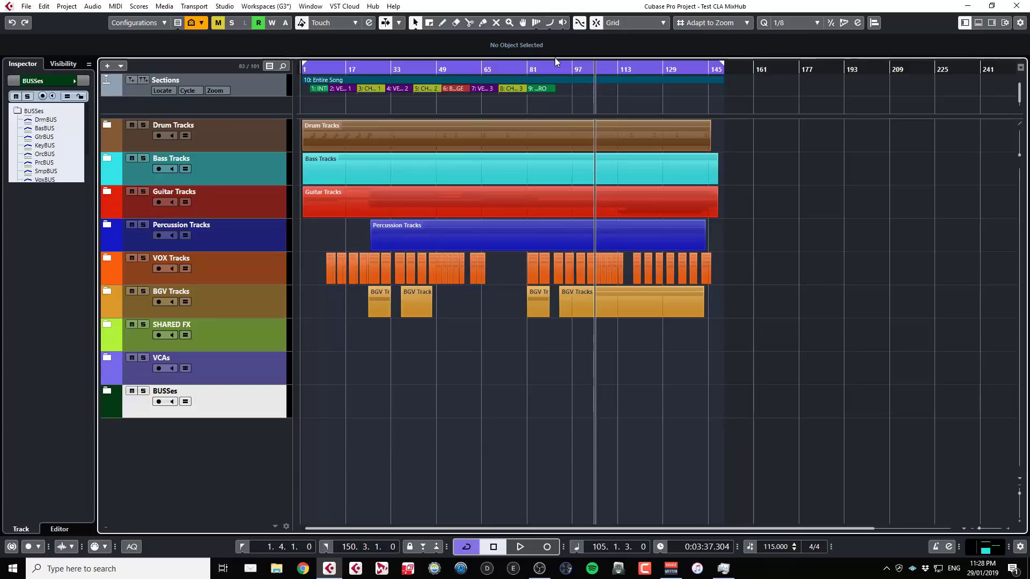
Play the project with the CLA MixHub inserts, check the CPU load in Task Manager, and stop playback.
key(space)
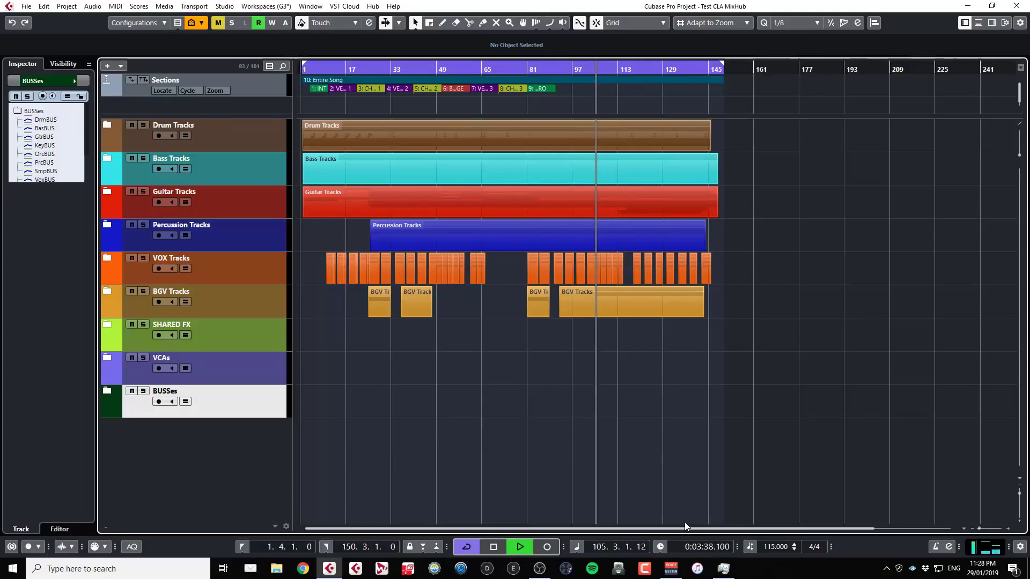
click(721, 572)
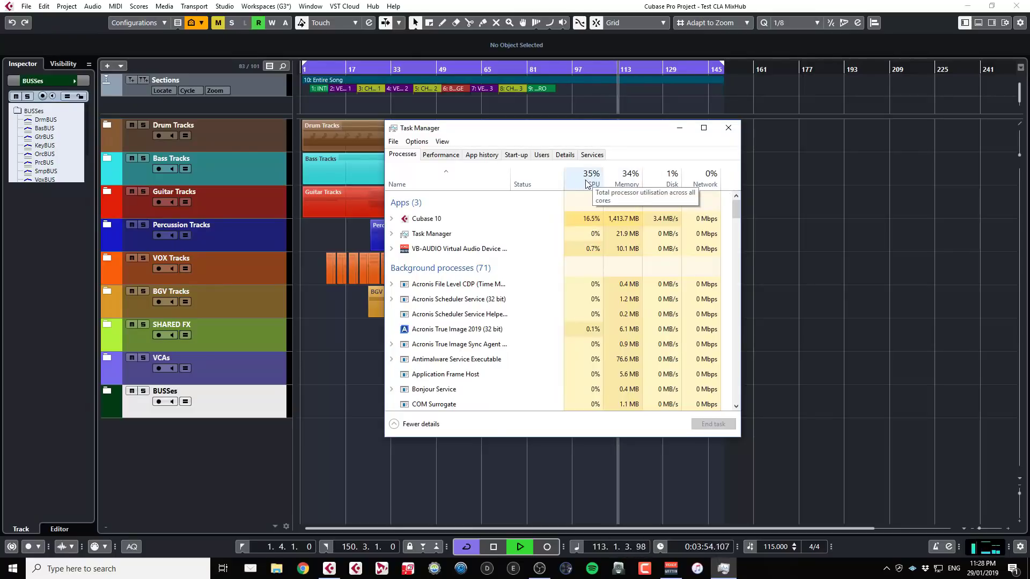
key(space)
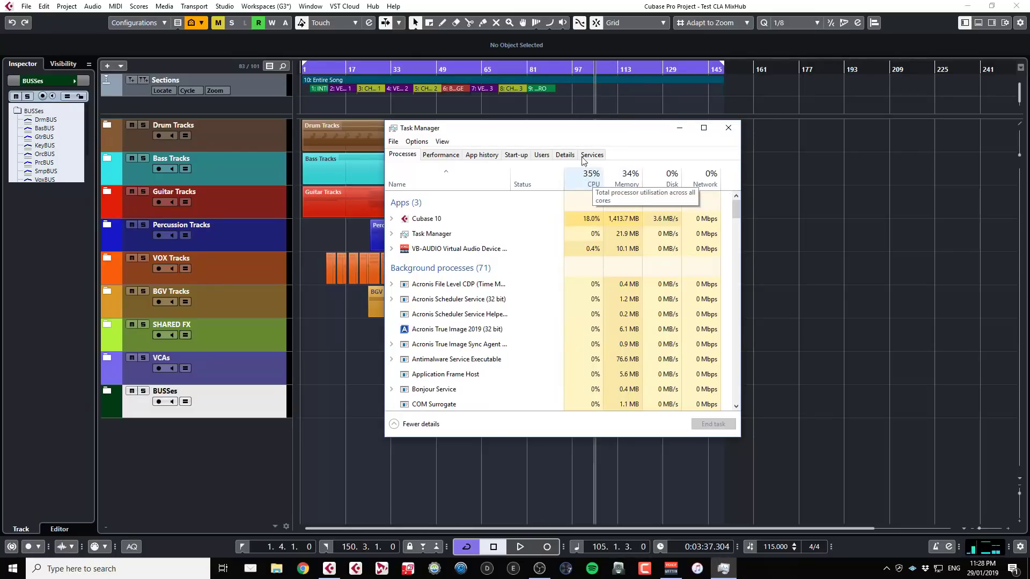
click(565, 91)
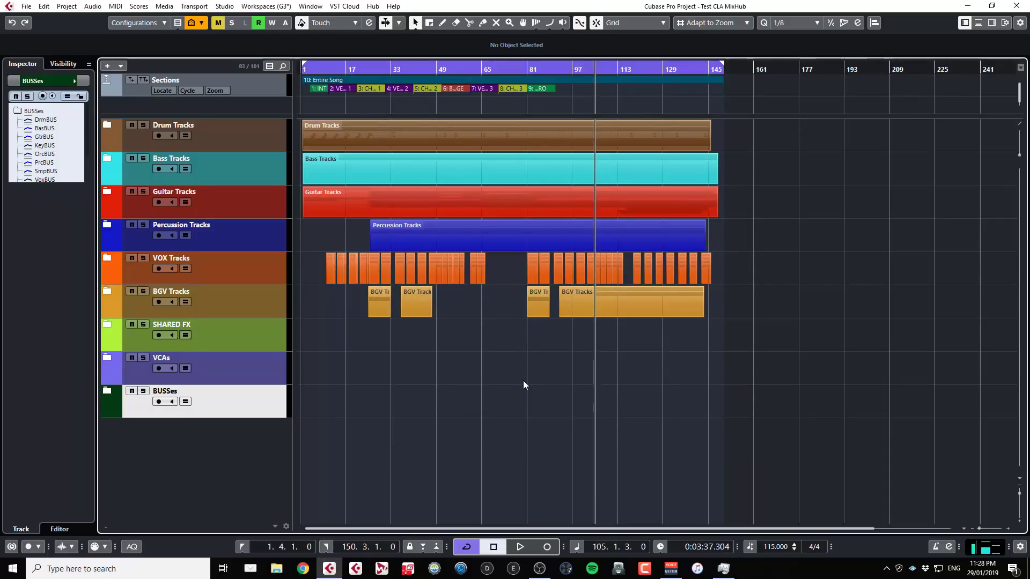
mouse_move(722, 575)
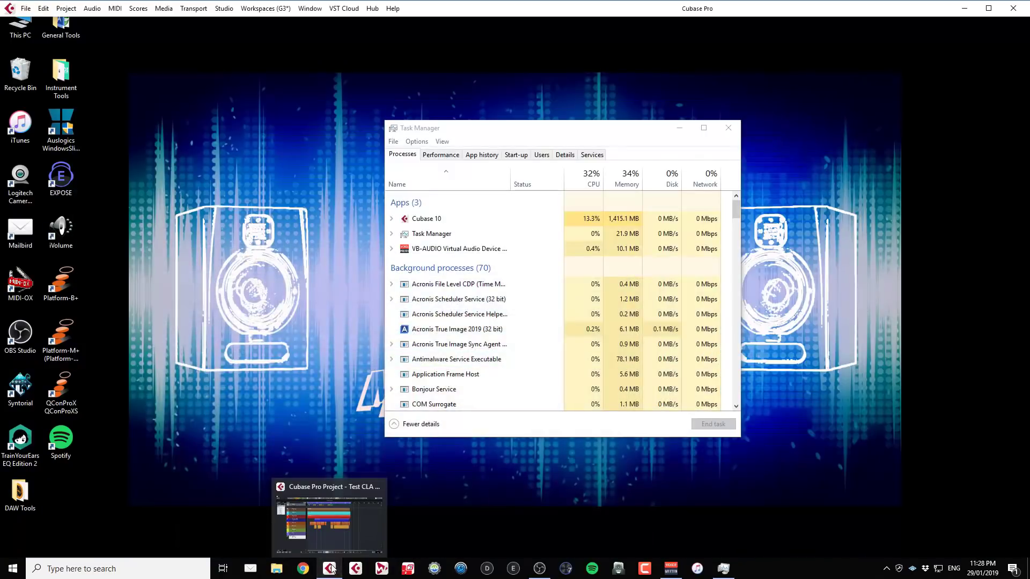
Switch to Cubase and try to assign Tom5 to bucket 1 in the MixBUS CLA MixHub, dismissing the message.
click(329, 569)
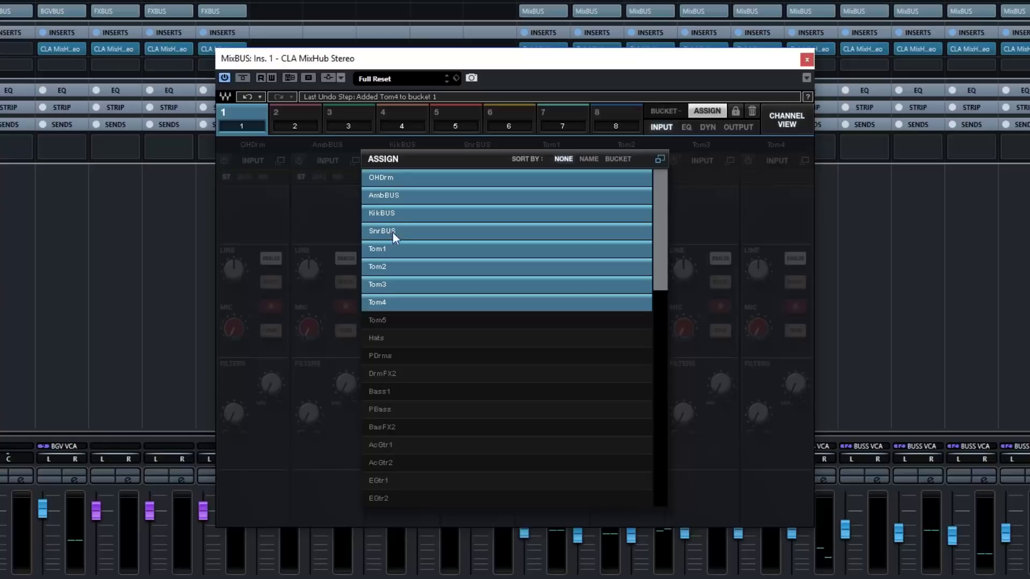
click(382, 320)
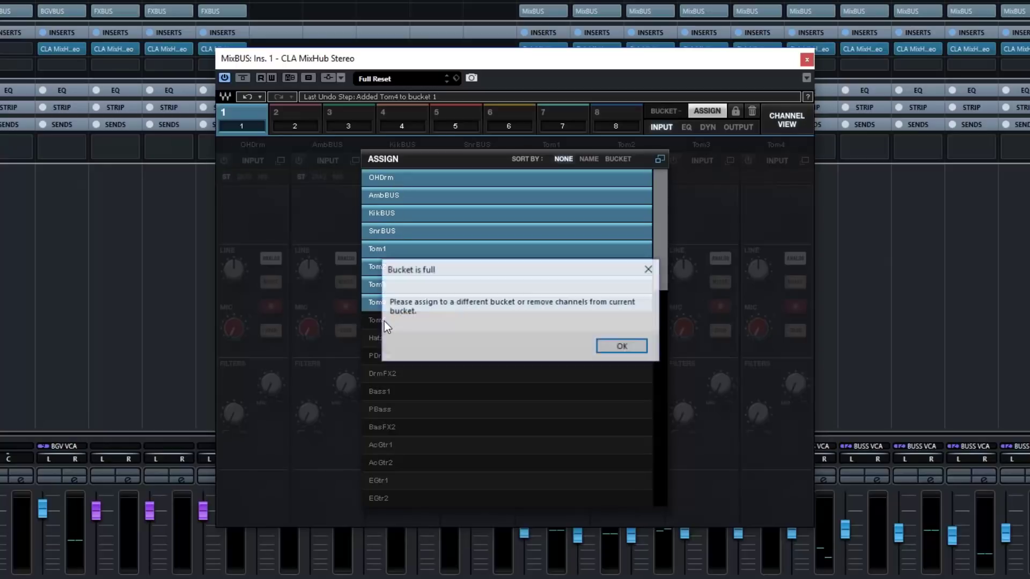
click(620, 346)
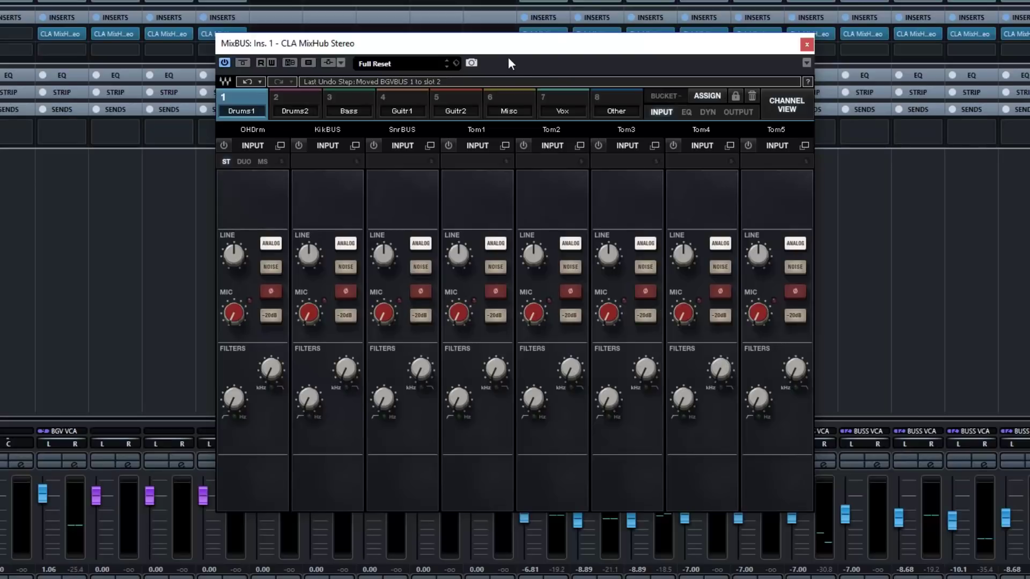
Compare the channels assigned to the Drums1 and Drums2 buckets in CLA MixHub.
click(294, 98)
click(257, 100)
click(291, 101)
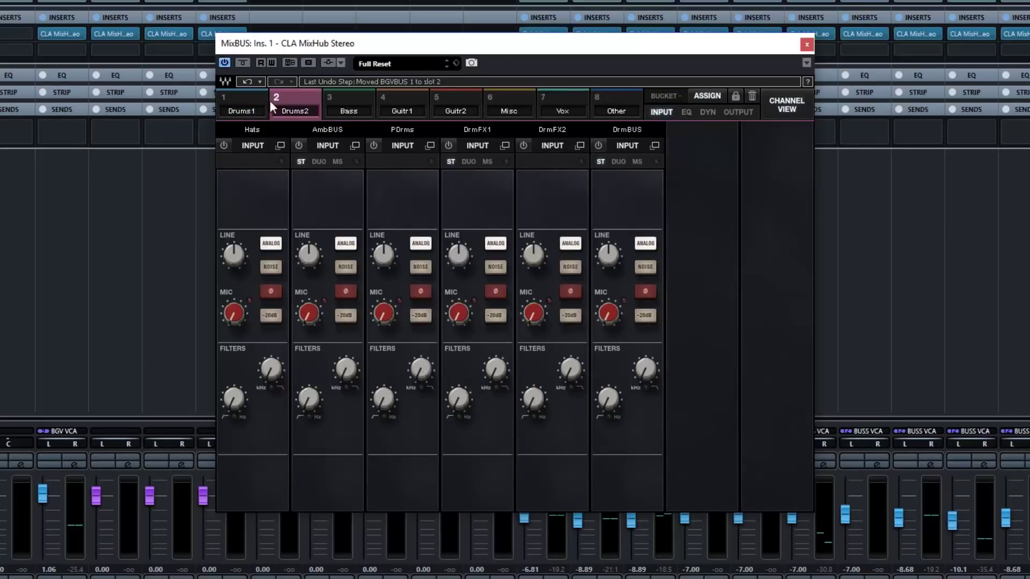
click(261, 107)
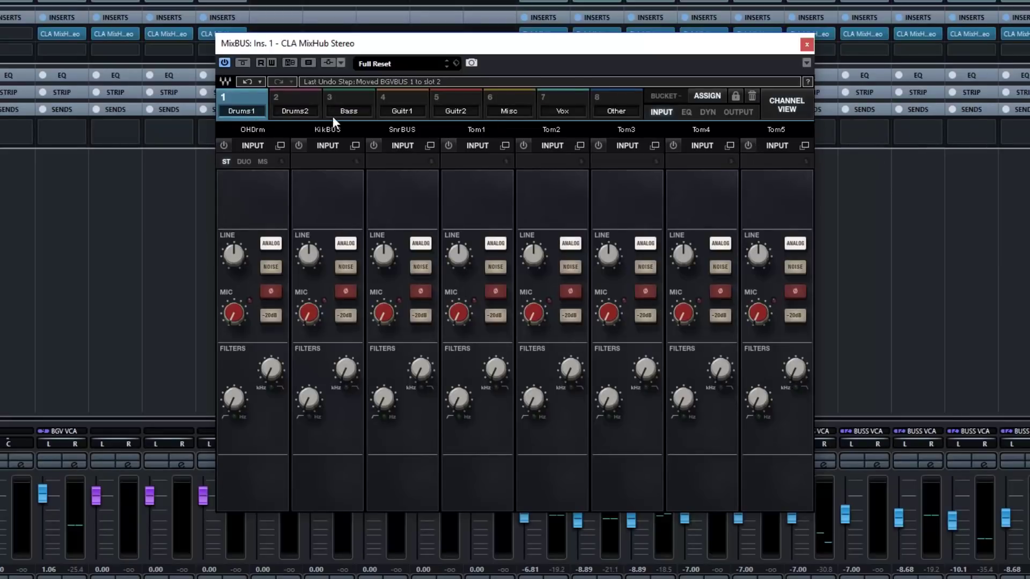
click(294, 112)
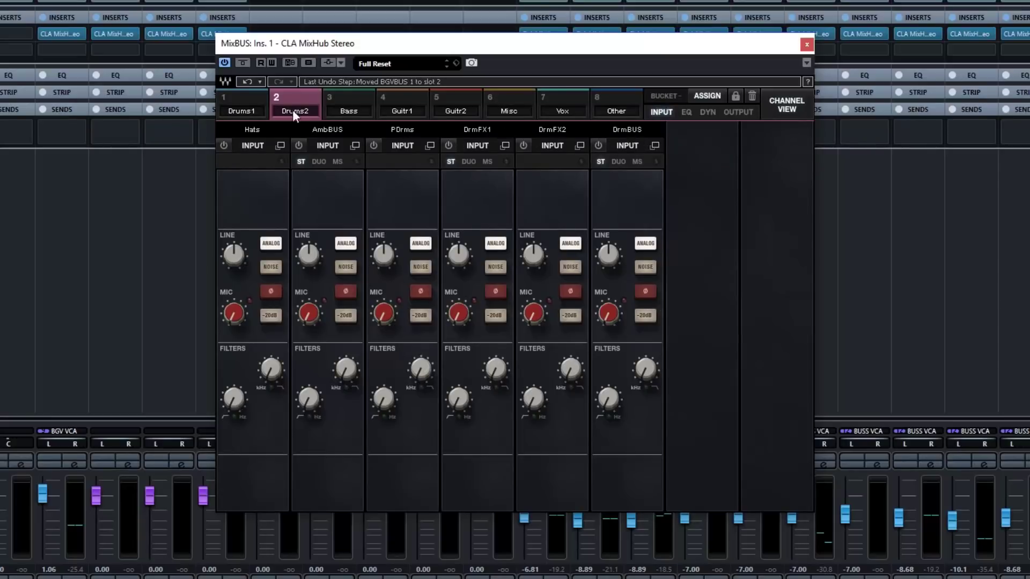
click(229, 99)
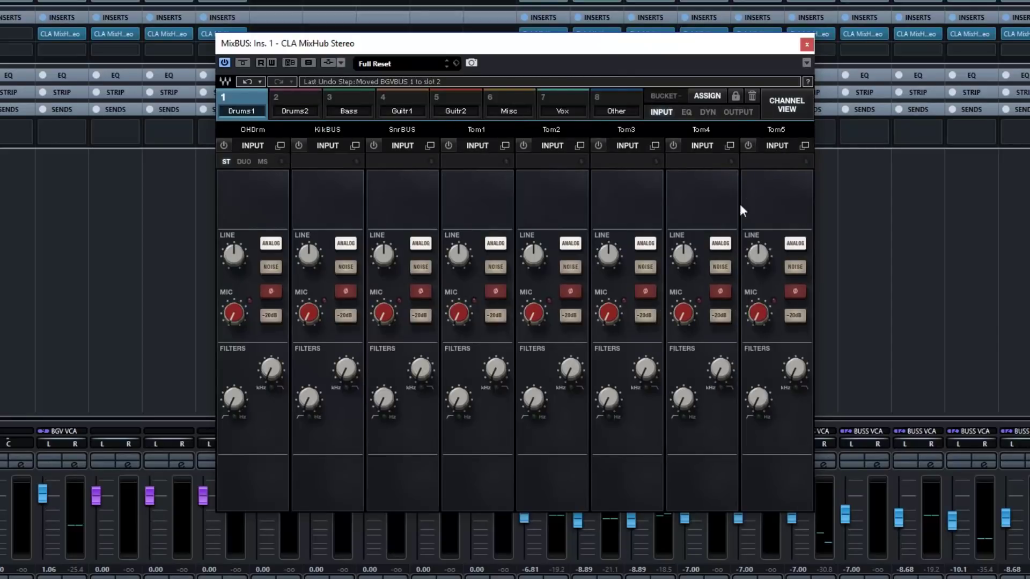
click(287, 102)
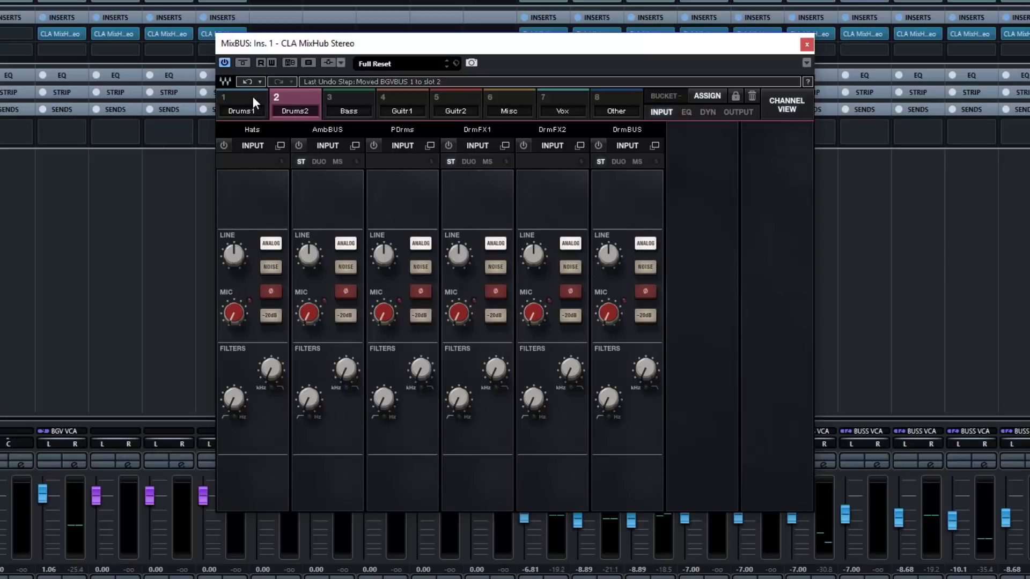
click(253, 97)
click(284, 96)
click(255, 98)
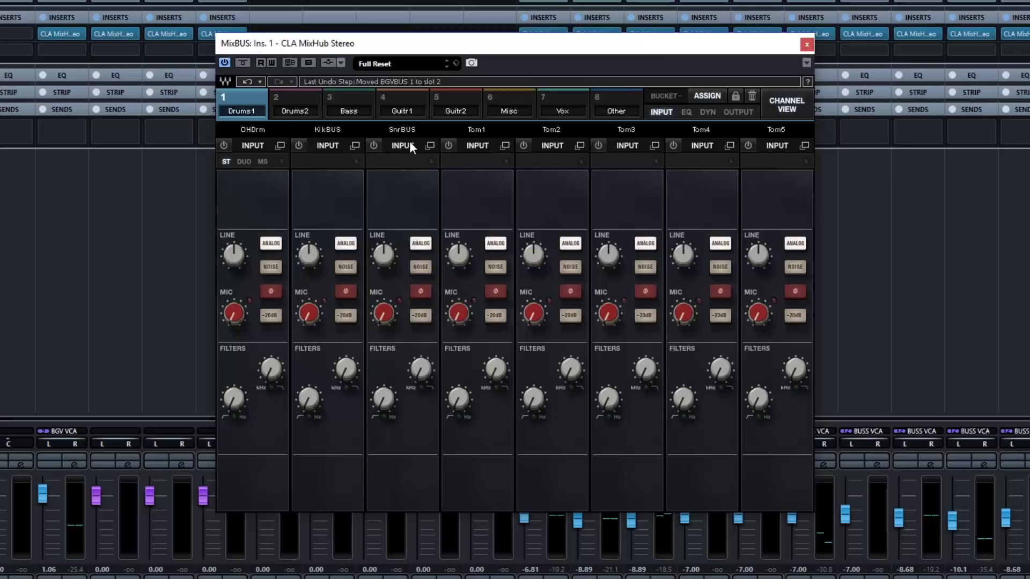
click(302, 106)
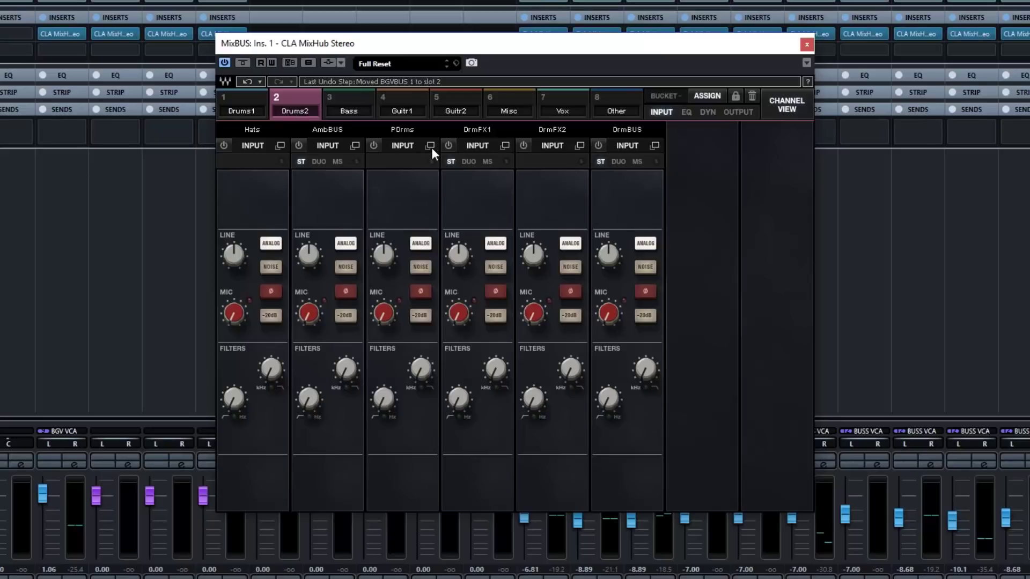
Examine the channels assigned to the Bass, Guitr1, Guitr2, Misc, Vox and Other buckets.
click(349, 100)
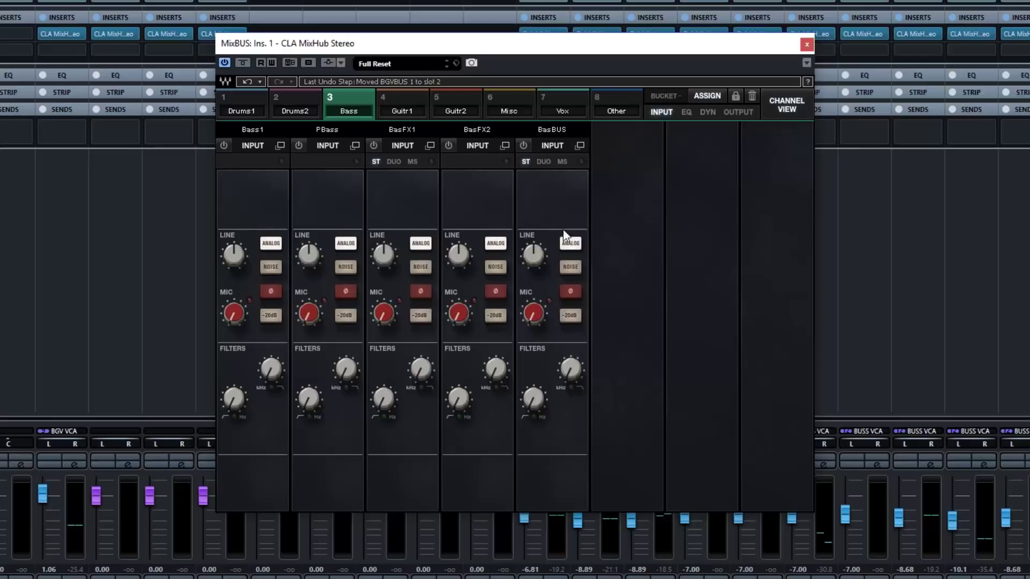
click(414, 108)
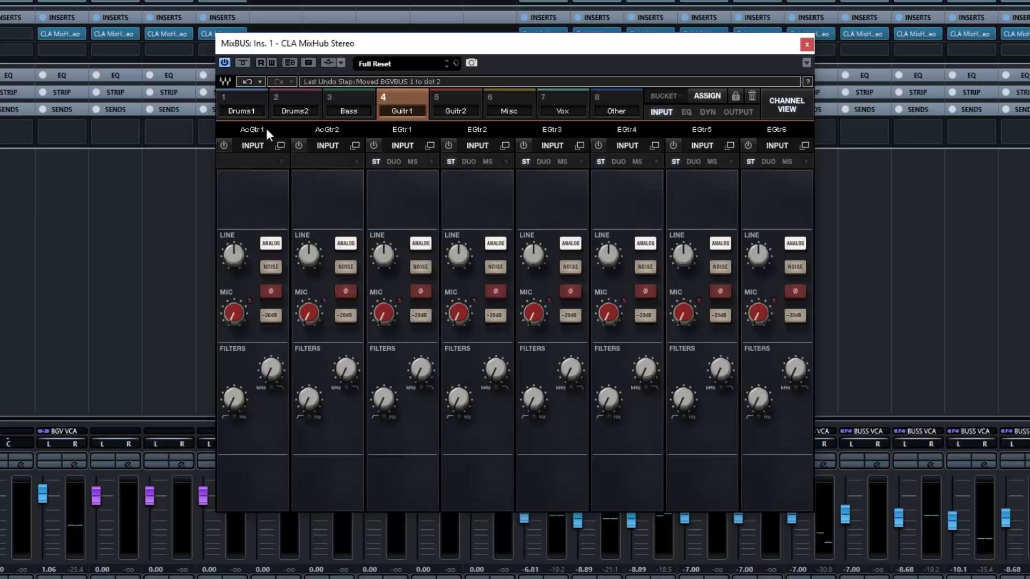
click(441, 101)
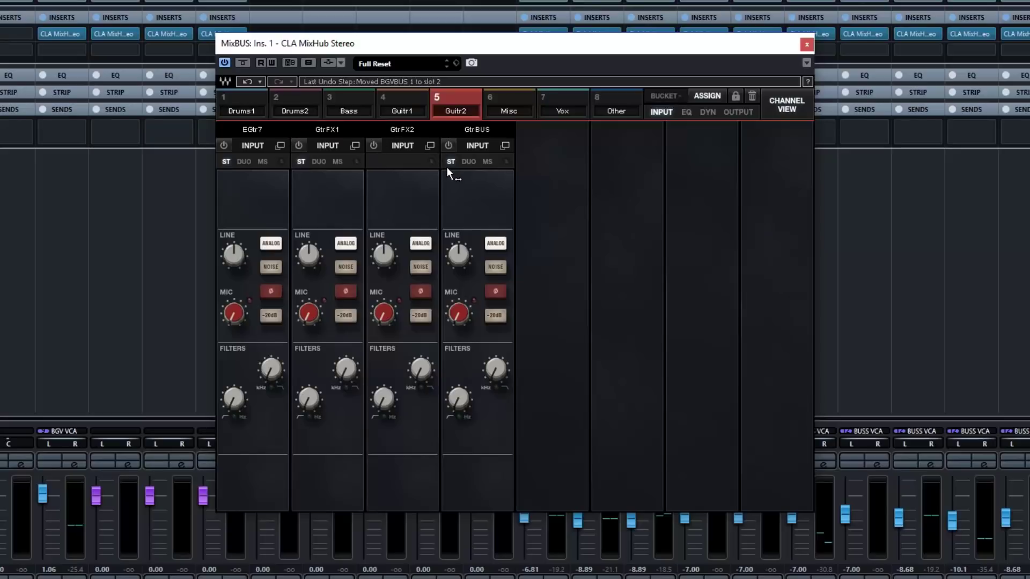
click(498, 99)
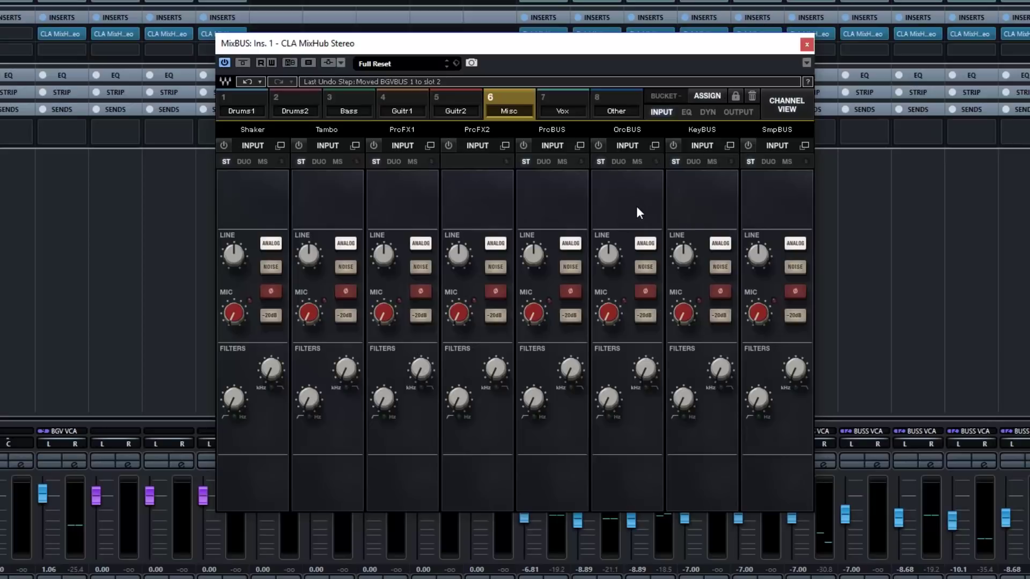
click(562, 102)
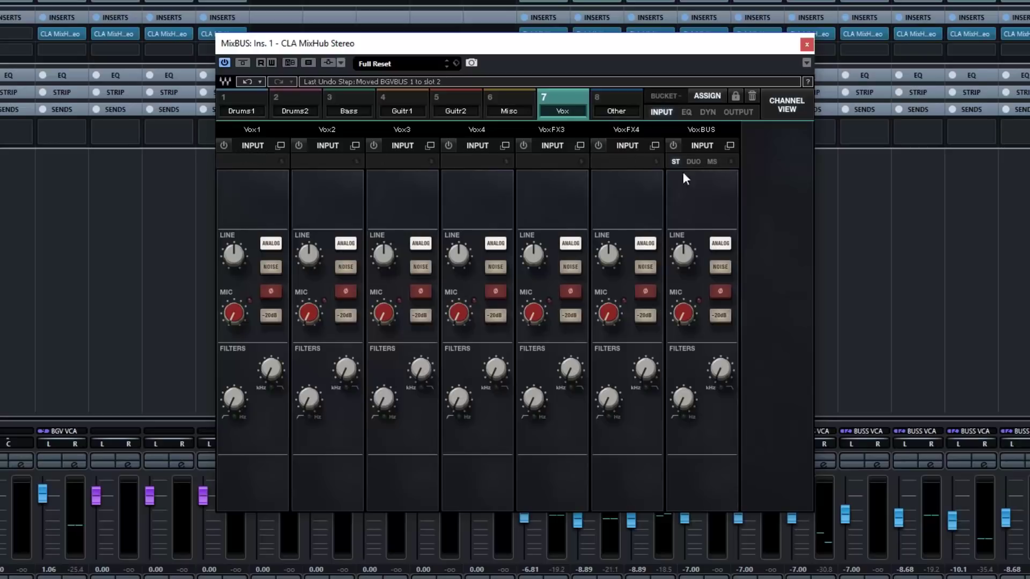
click(628, 110)
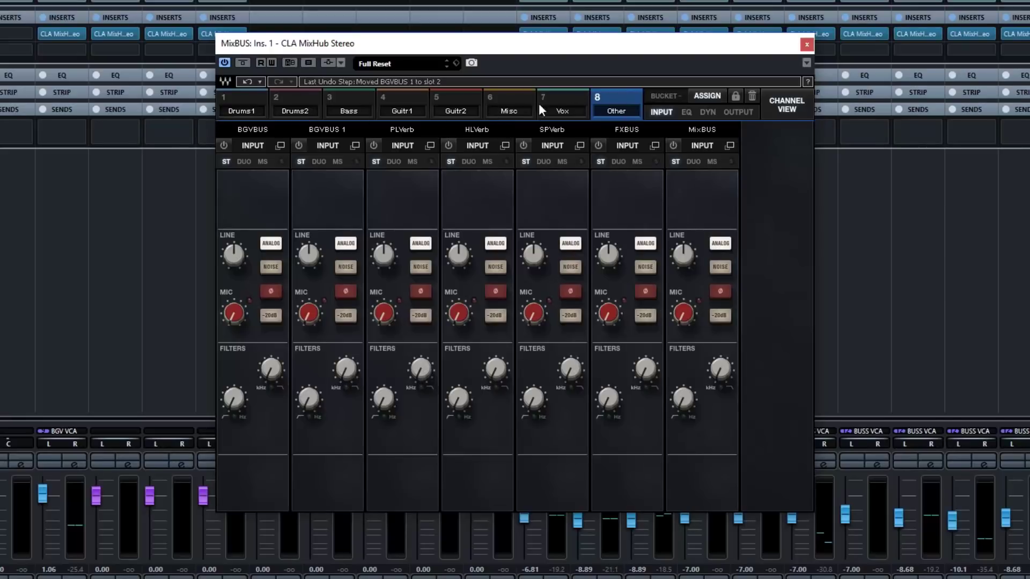
Examine how the channels are distributed across the Drums1, Drums2, Bass and Other buckets.
click(290, 103)
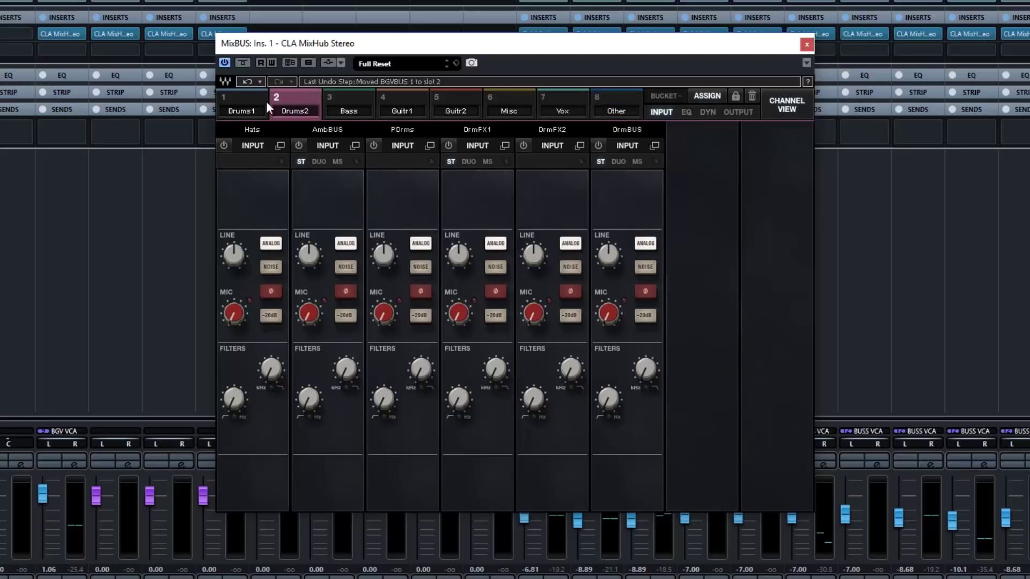
click(256, 98)
click(288, 95)
click(337, 95)
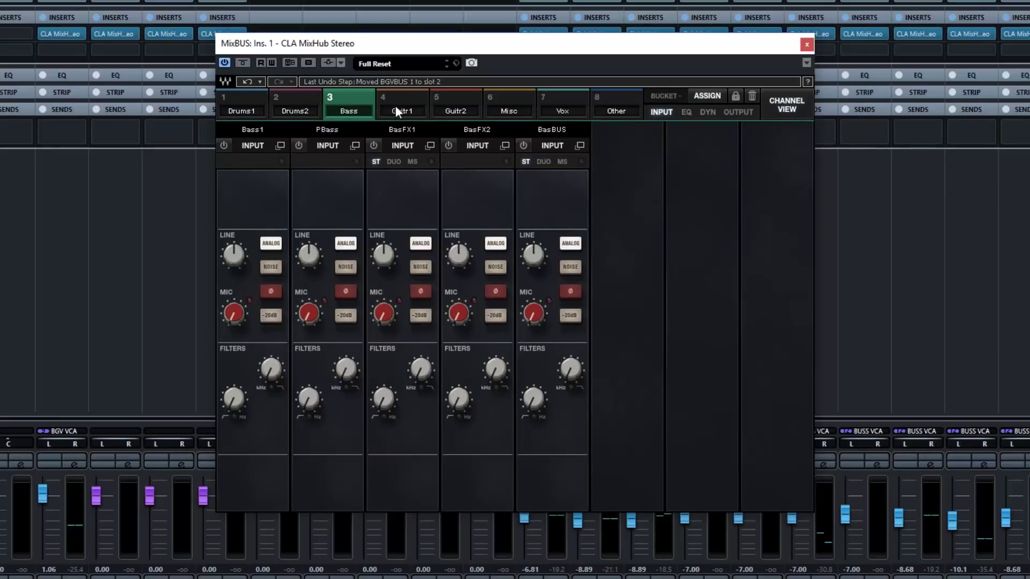
click(295, 105)
click(233, 95)
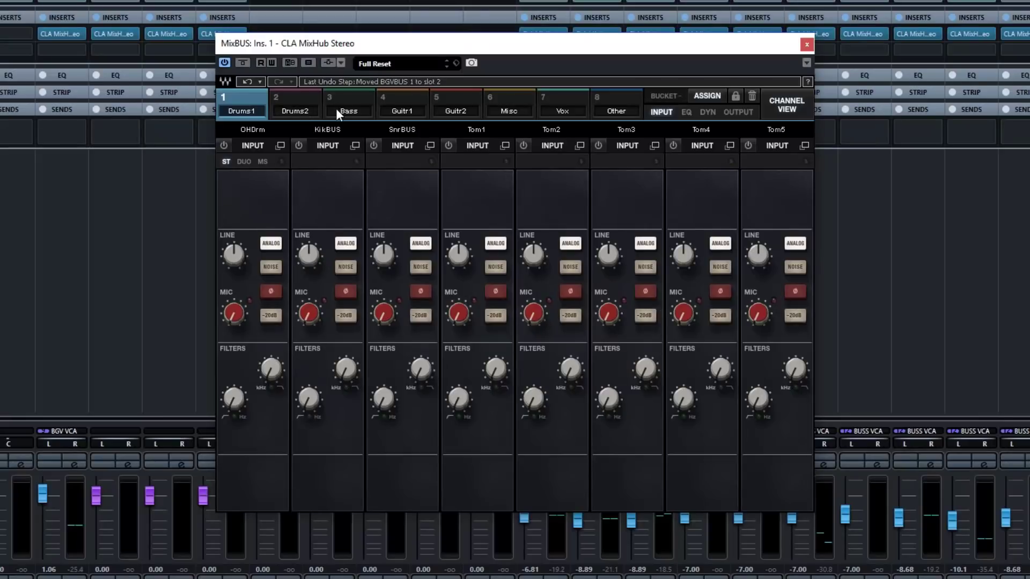
click(604, 109)
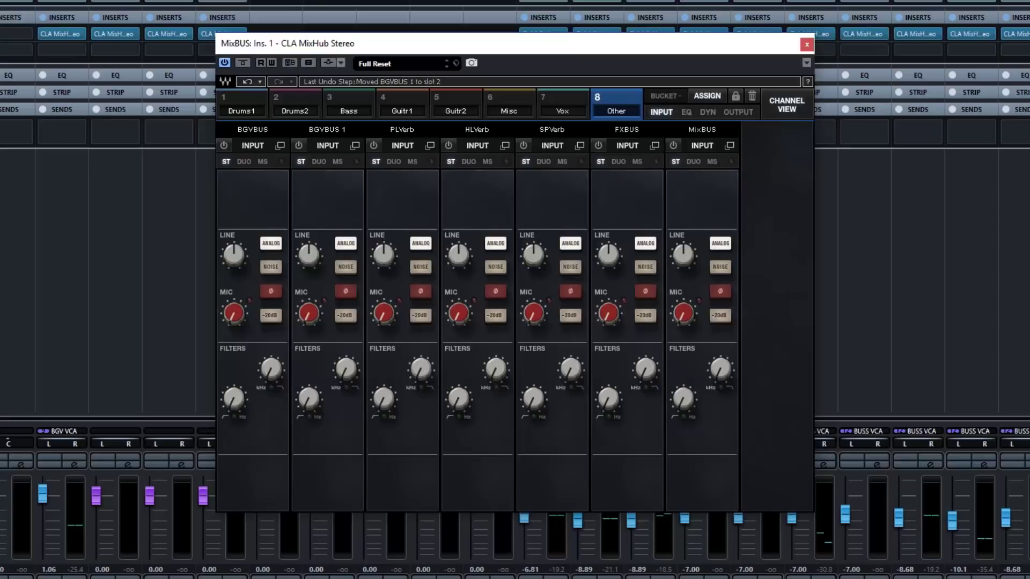
Bring up Task Manager and use project playback to check the CPU load with the channel sections bypassed.
key(ctrl+shift+Escape)
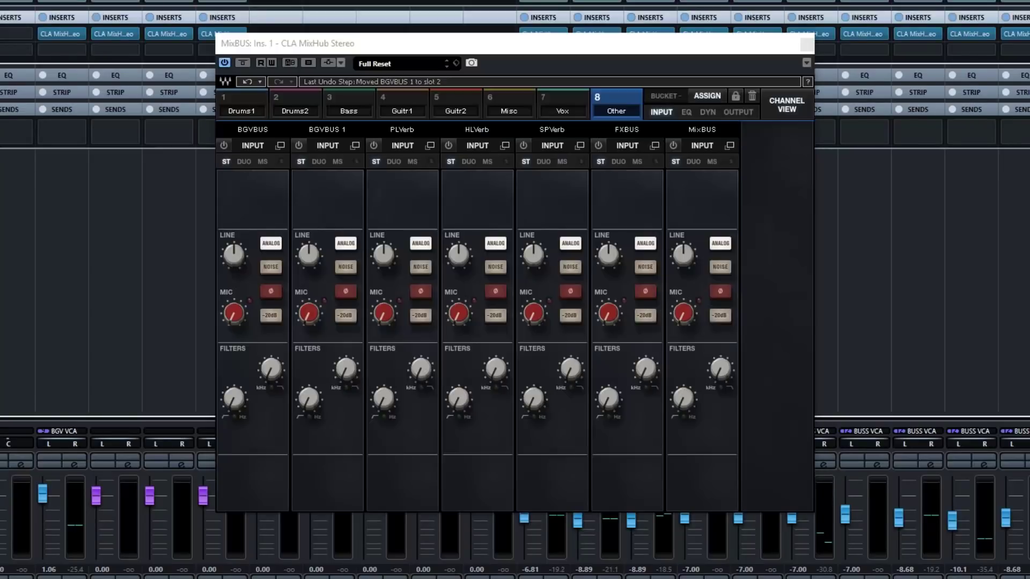
key(space)
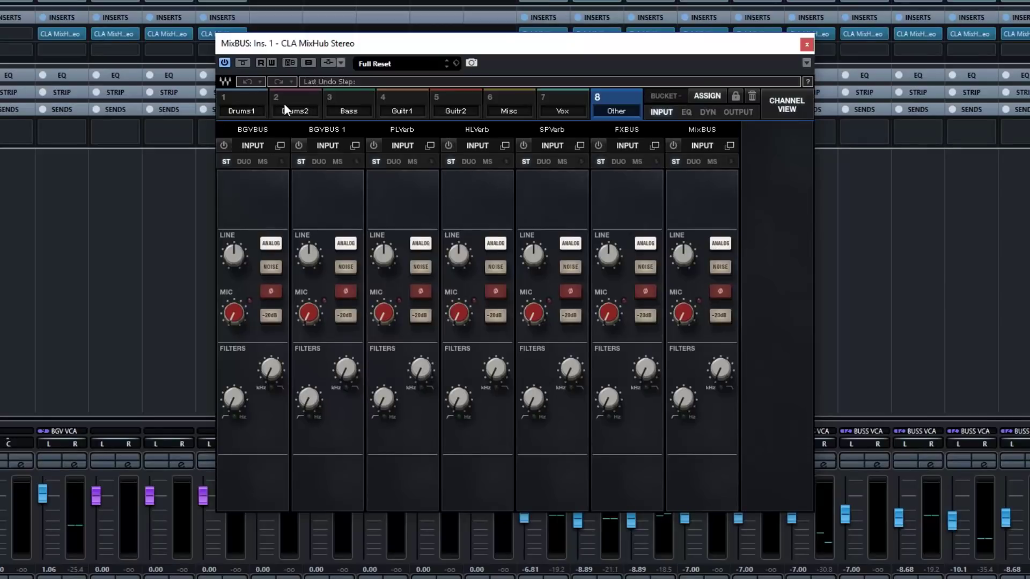
Look through the EQ, dynamics, output and input sections of the Drums1 bucket's channels.
click(249, 99)
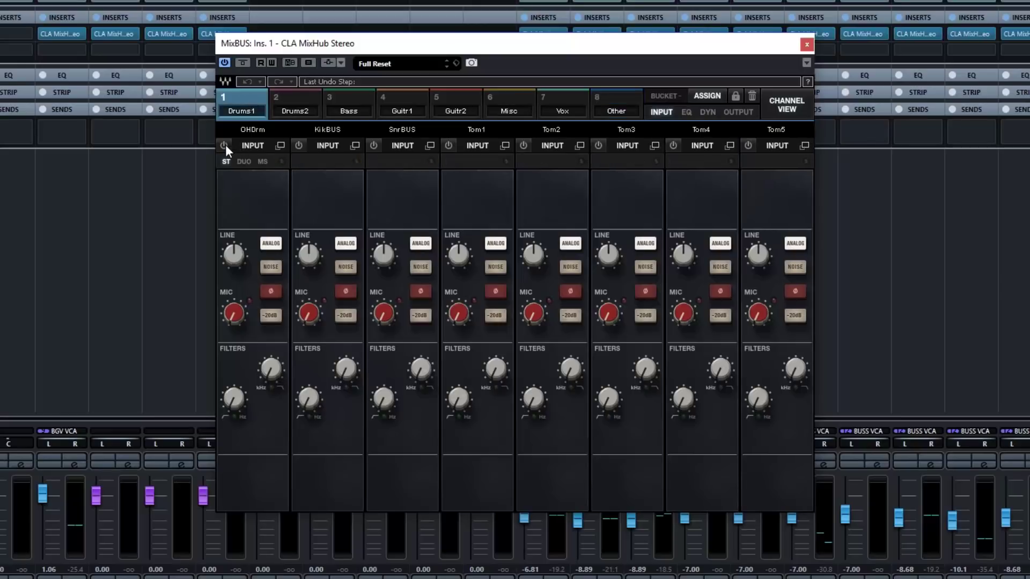
click(687, 112)
click(708, 111)
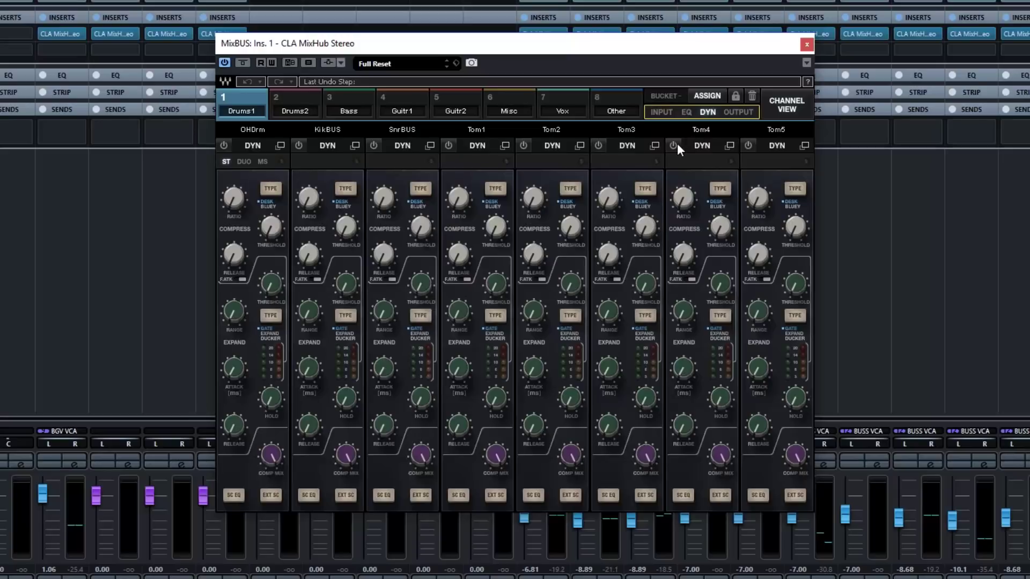
click(735, 111)
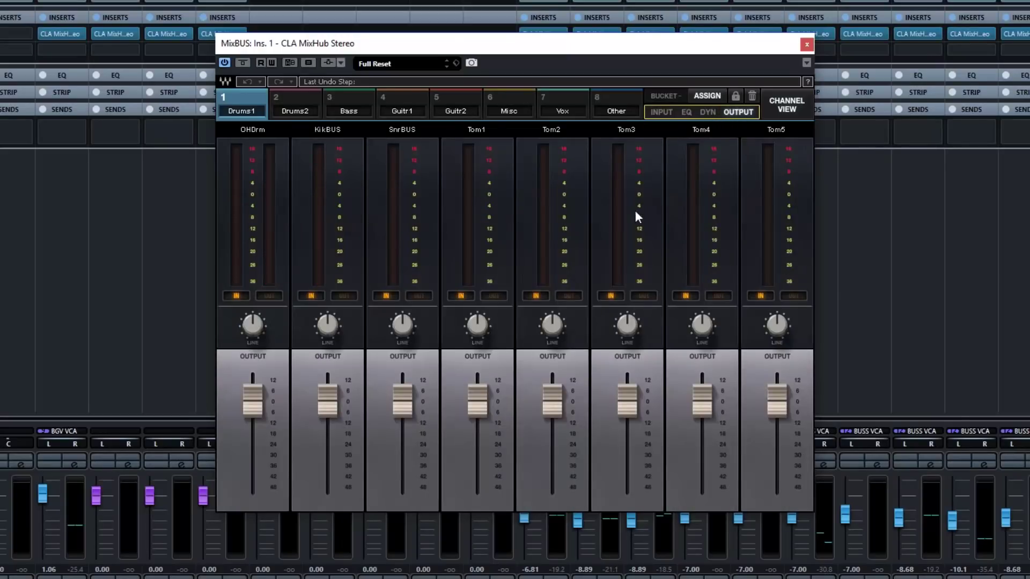
click(707, 112)
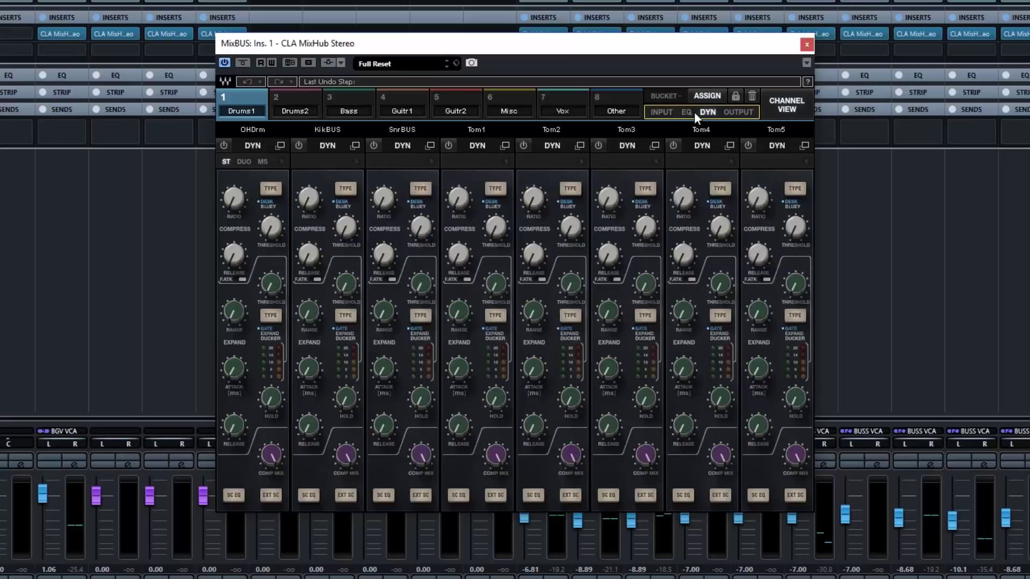
click(687, 112)
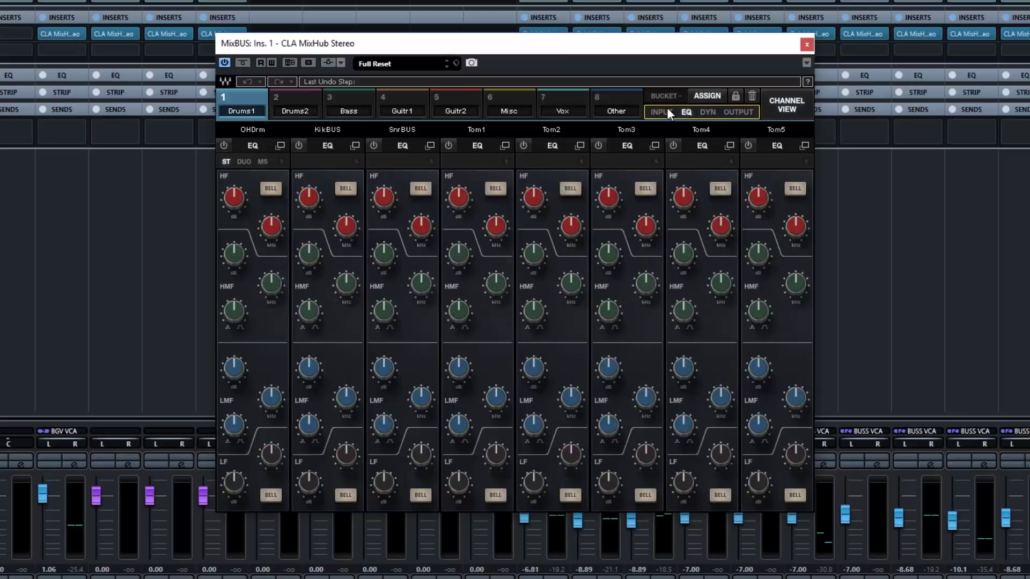
click(667, 111)
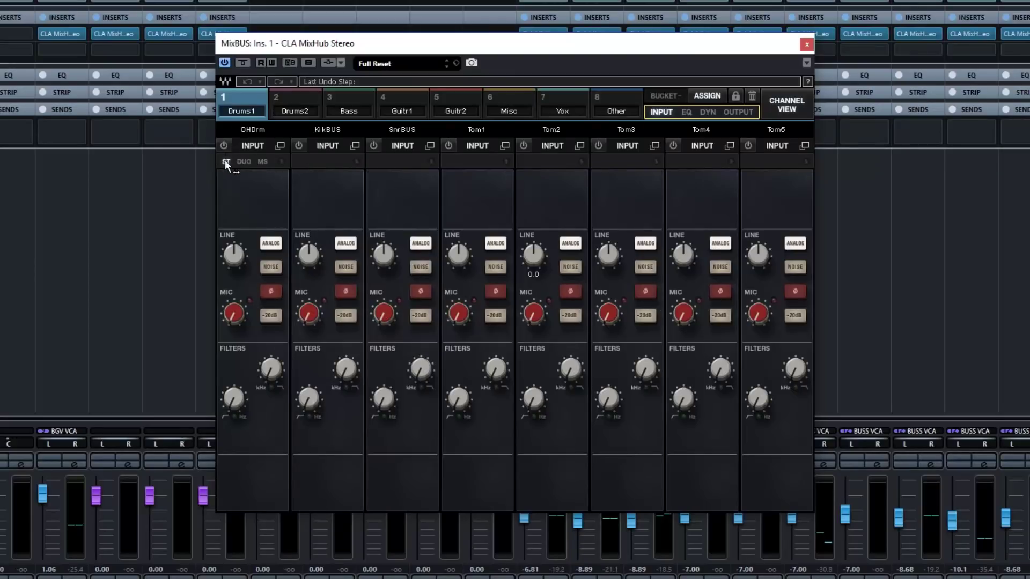
Enable the Input section on every channel, from OHDrm to MixBUS, and check it in each bucket from Other back to Drums1.
click(223, 143)
click(615, 105)
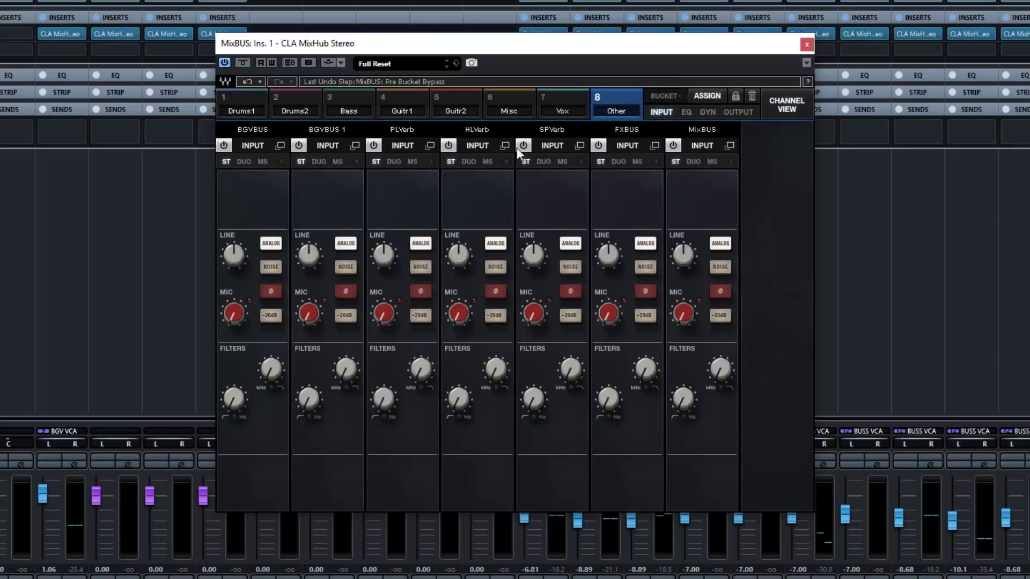
click(557, 98)
click(489, 94)
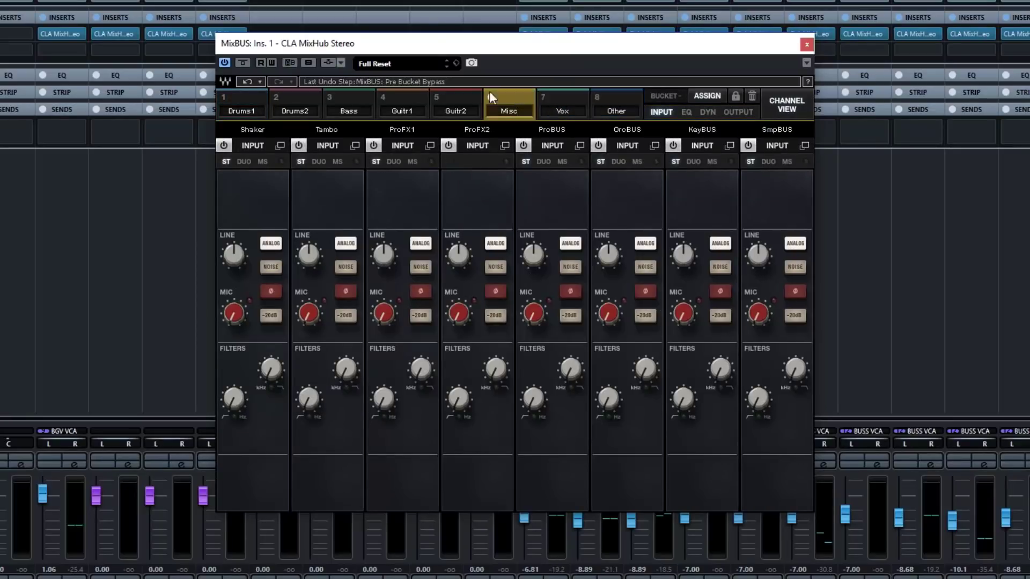
click(460, 96)
click(403, 94)
click(346, 95)
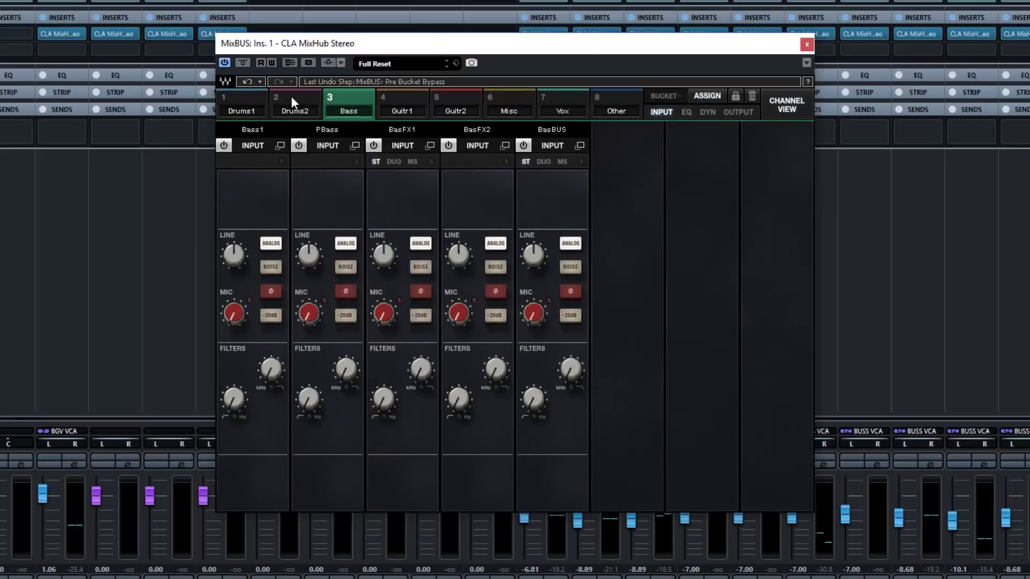
click(291, 95)
click(243, 102)
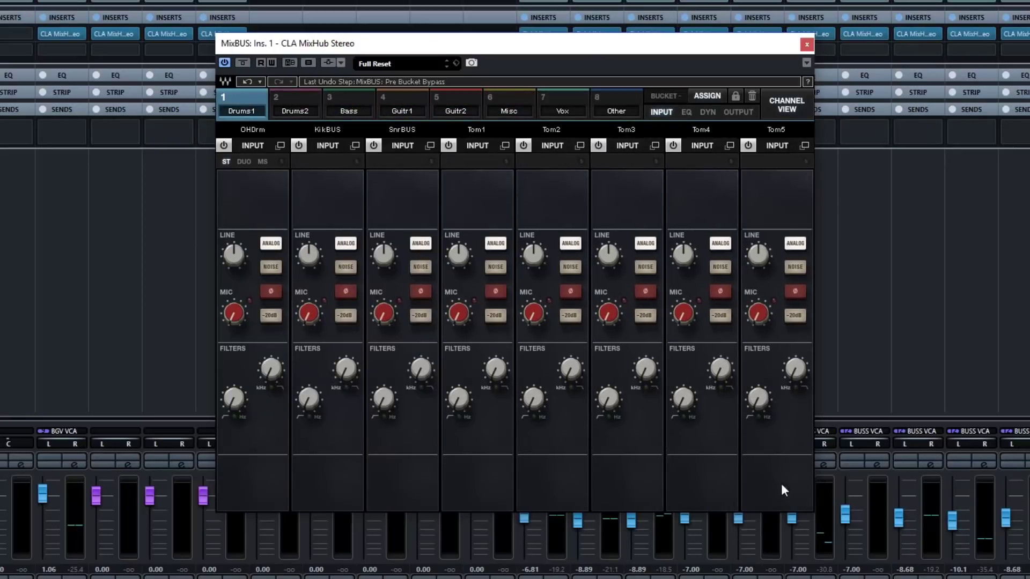
Play the project with the Input sections enabled, check the CPU load in Task Manager, and return to Cubase.
click(725, 578)
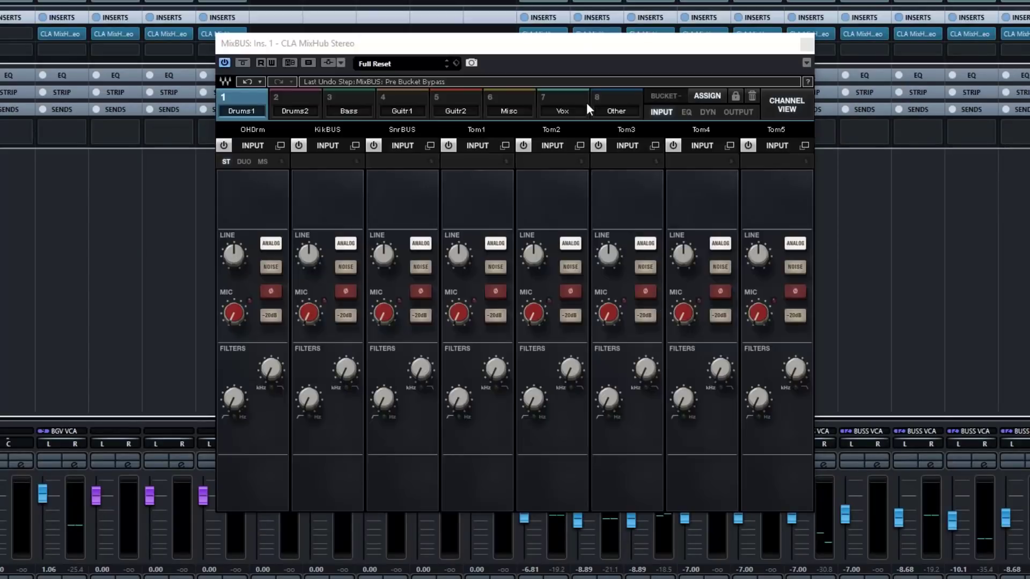
key(space)
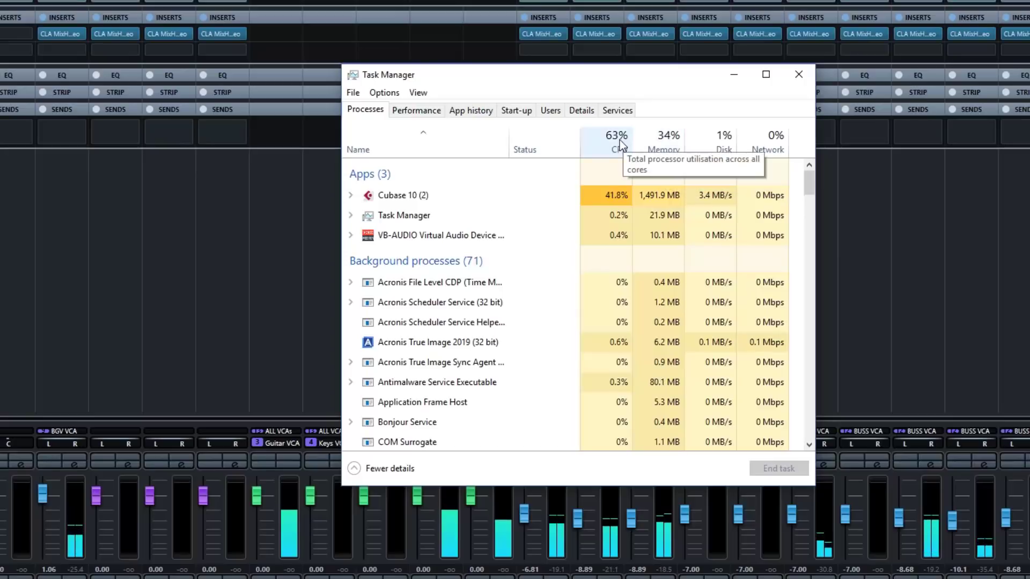
click(574, 5)
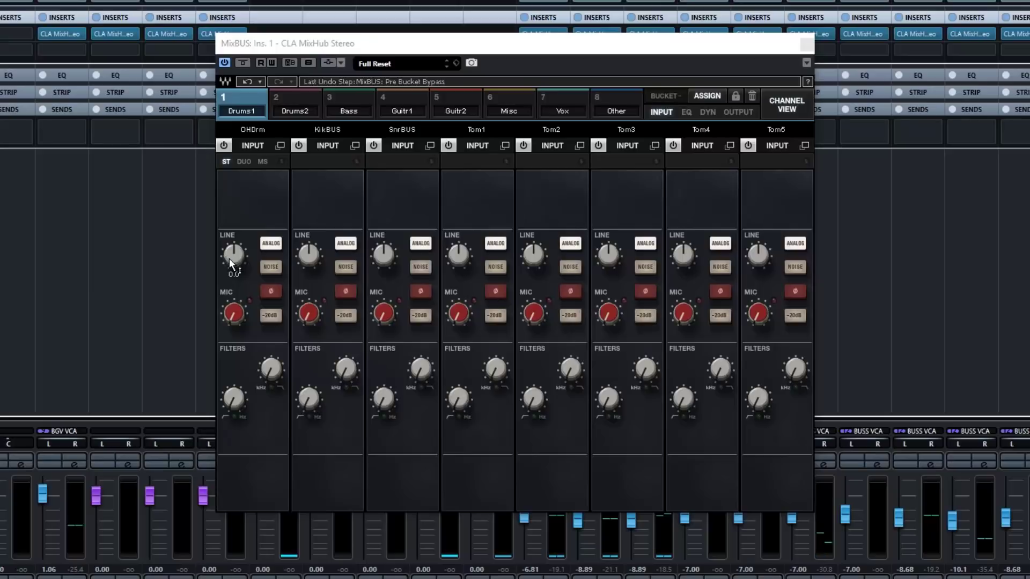
Adjust the Line gain on the Drums1 channels from OHDrm to Tom5, including Tom1 to about 1.8.
mouse_move(233, 404)
click(238, 273)
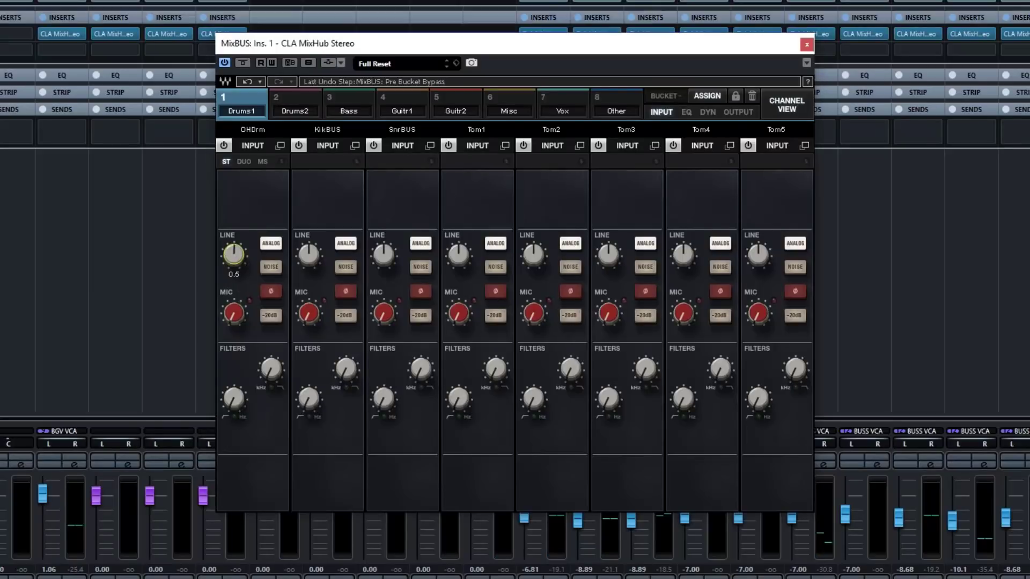
drag(235, 257, 235, 250)
drag(308, 257, 308, 244)
drag(383, 260, 383, 250)
drag(460, 255, 460, 249)
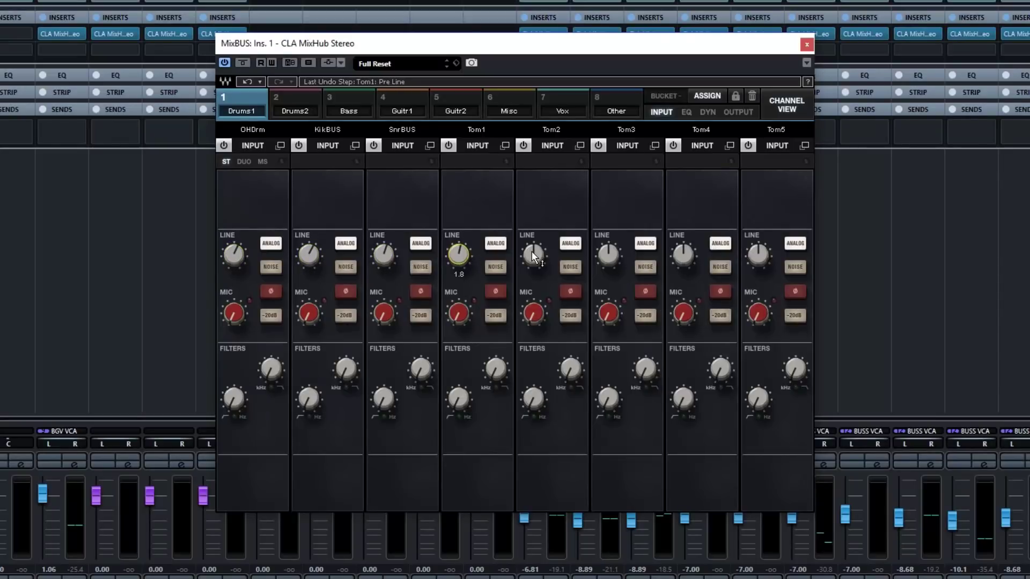
drag(532, 251, 532, 247)
drag(682, 252, 682, 257)
drag(758, 256, 757, 253)
Engage the high-pass filters on the Drums1 channels, with Tom4 at about 17.2 Hz, Tom3 and Tom1 17.6 Hz, and KikBUS 18.3 Hz.
drag(757, 399, 753, 404)
drag(683, 399, 684, 404)
drag(608, 399, 609, 405)
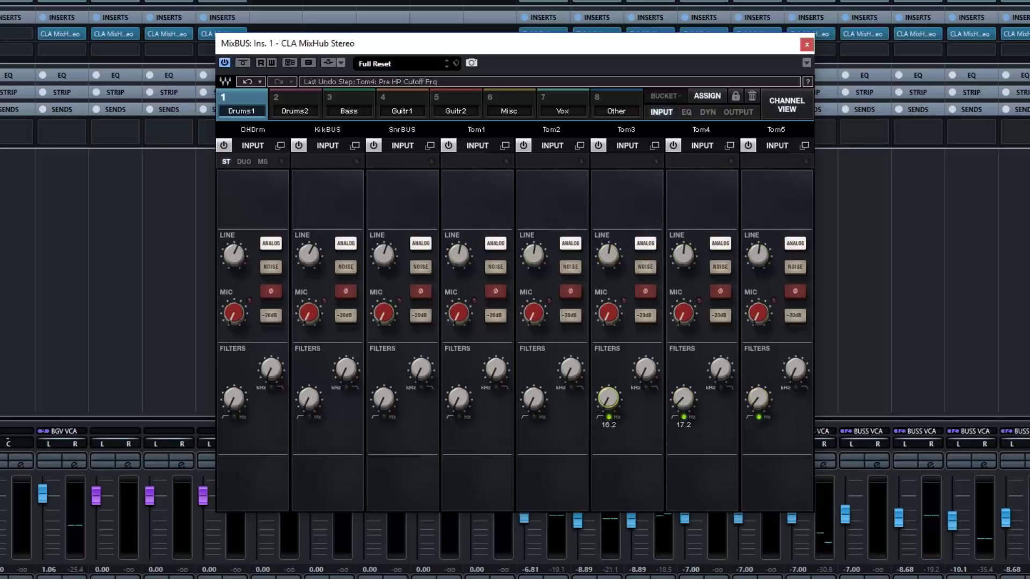
drag(533, 399, 533, 402)
drag(455, 401, 455, 402)
drag(375, 406, 376, 409)
drag(311, 405, 311, 407)
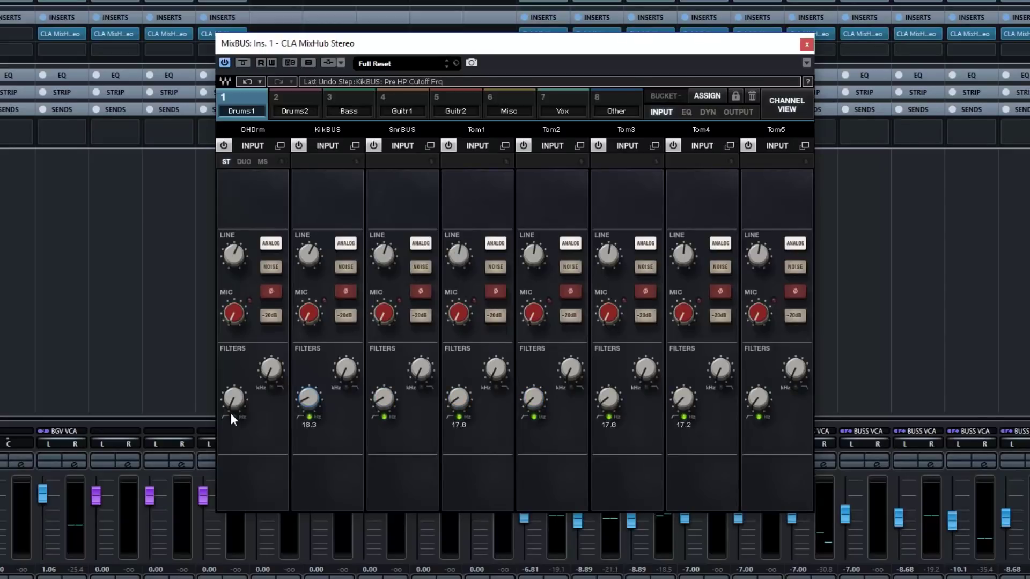
drag(230, 413, 231, 415)
Review the Line gain and filter settings in every bucket from Other back to Drums1.
click(616, 107)
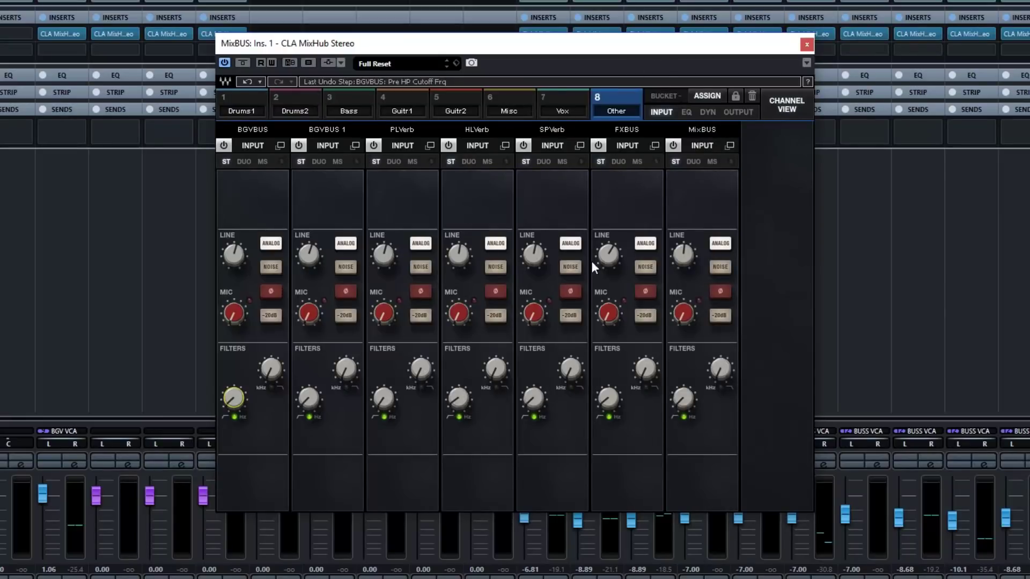
click(557, 108)
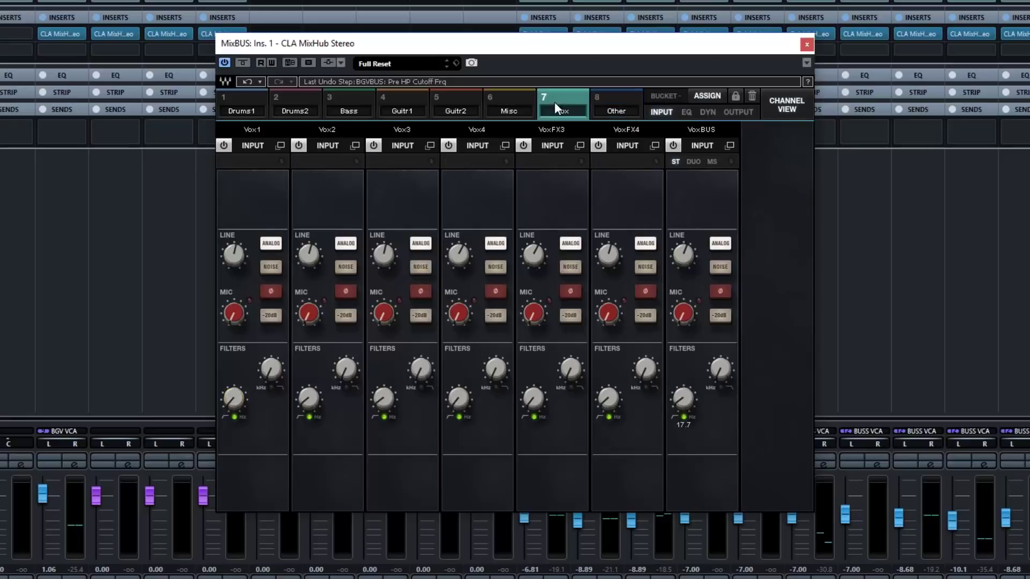
click(519, 106)
click(472, 106)
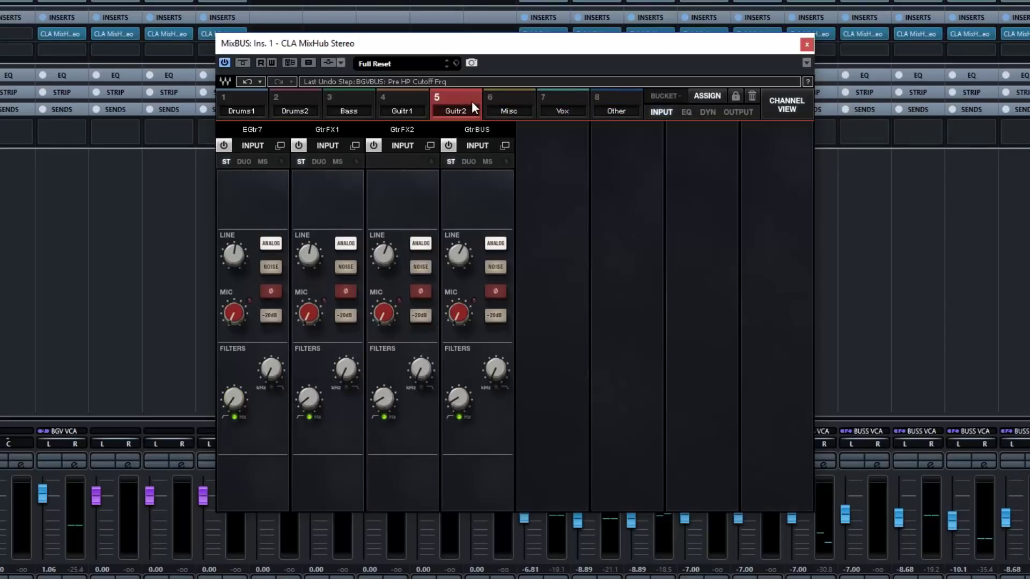
click(410, 98)
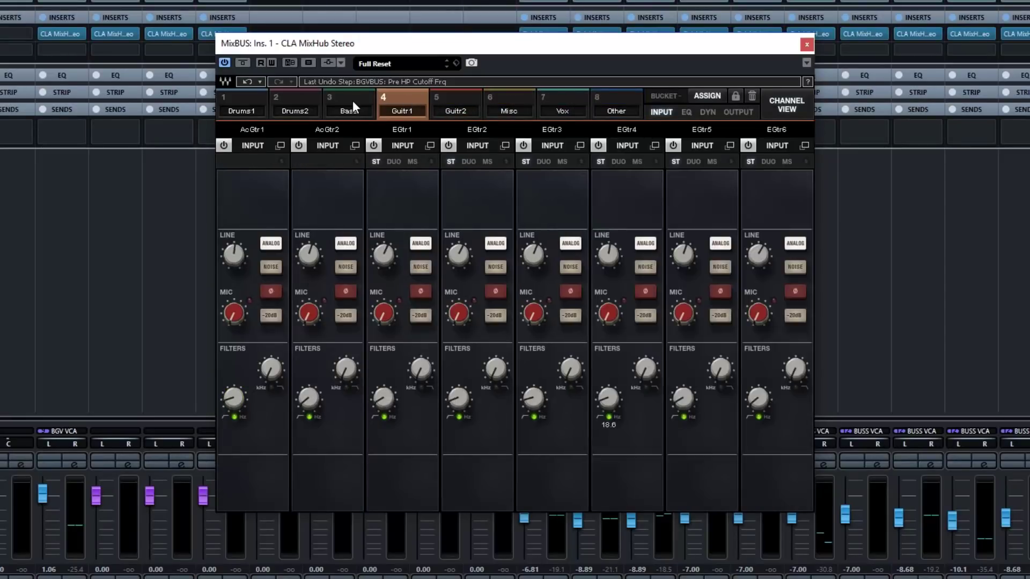
click(352, 101)
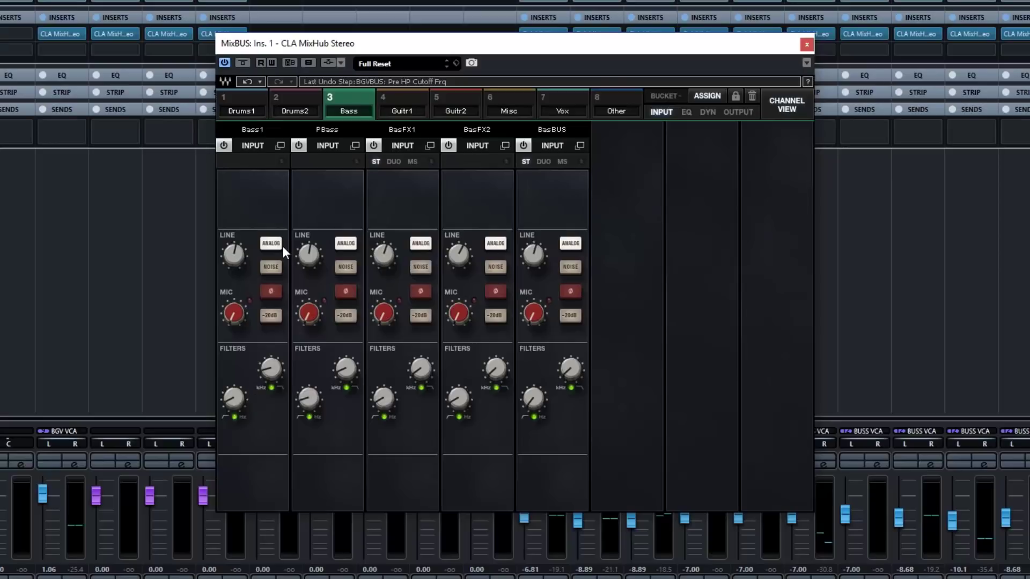
click(305, 107)
click(242, 100)
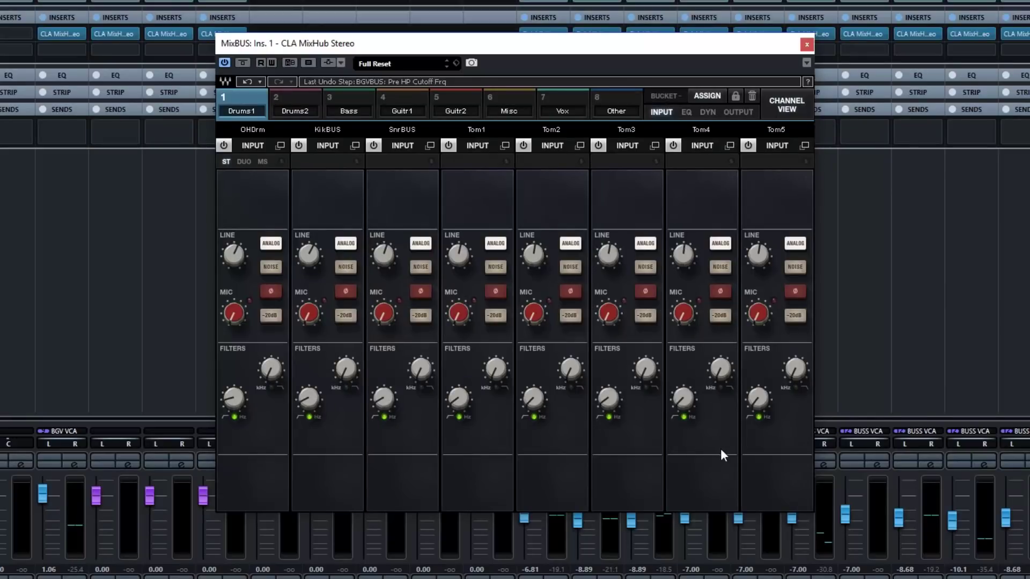
Check the CPU load in Task Manager with the adjusted Line gains and filters, and return to Cubase.
key(ctrl+shift+Escape)
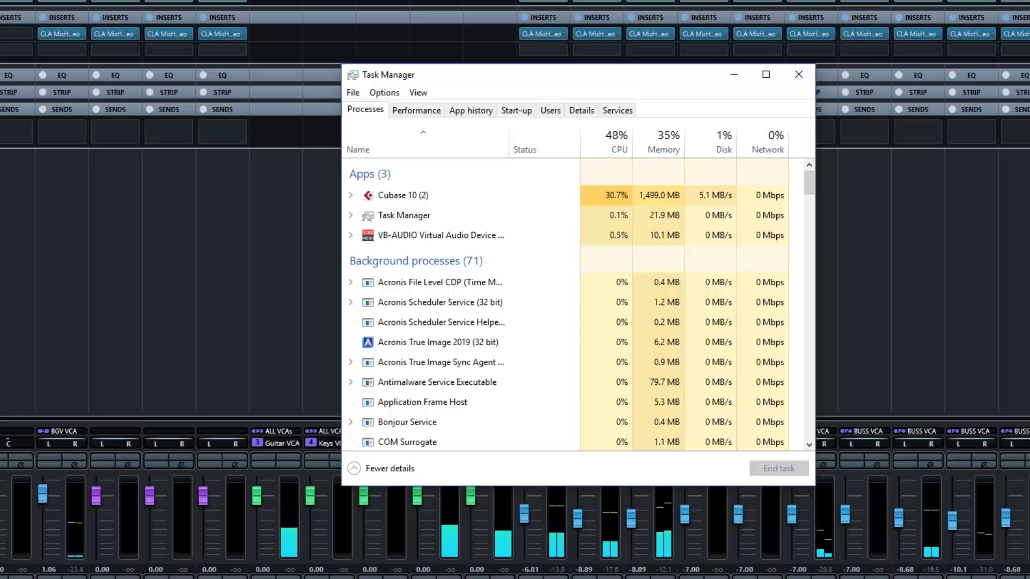
key(alt+Tab)
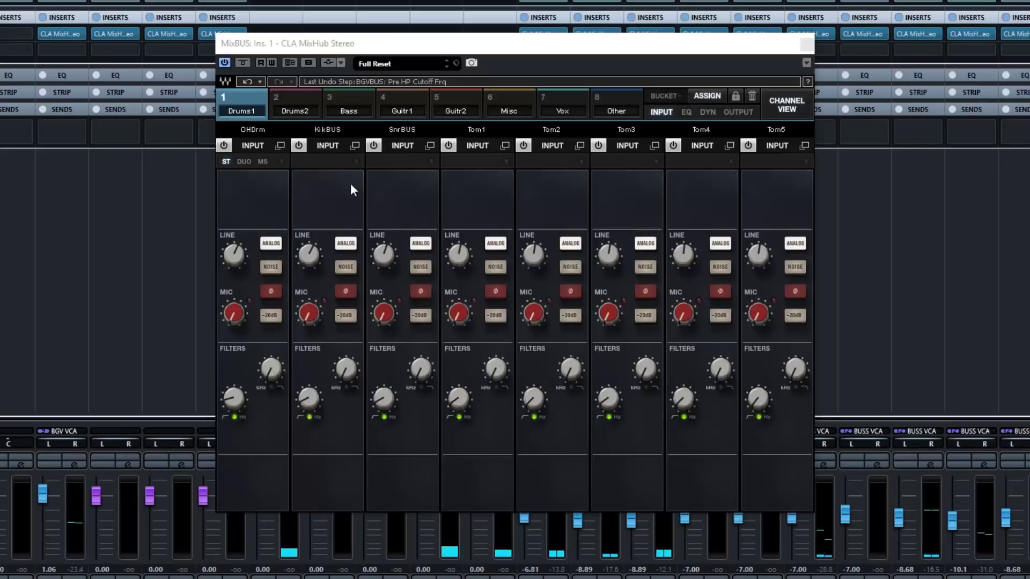
Enable the EQ section on every bucket channel, starting with OHDrm, KikBUS, SnrBUS and Tom1 in Drums1.
click(688, 112)
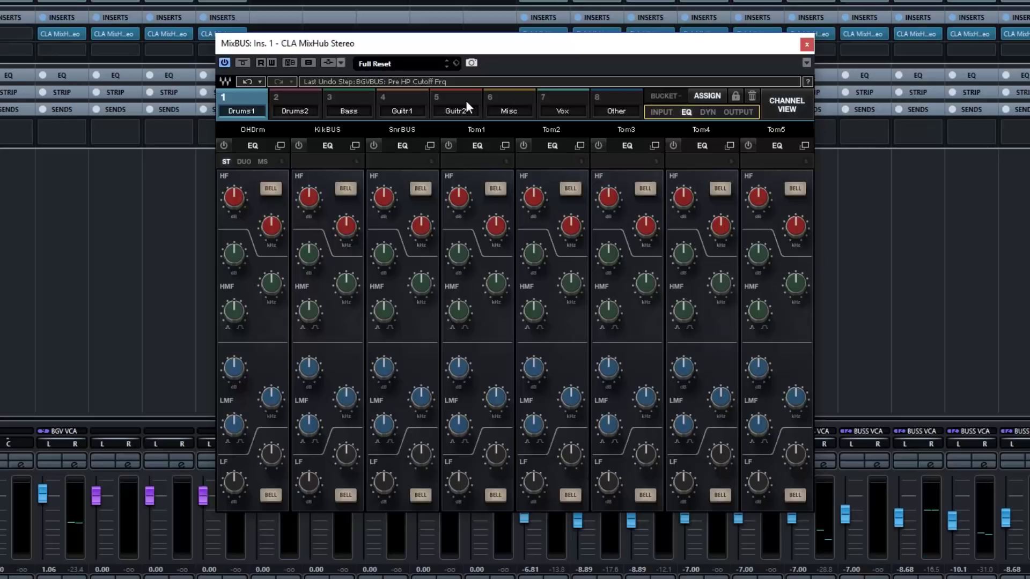
click(225, 146)
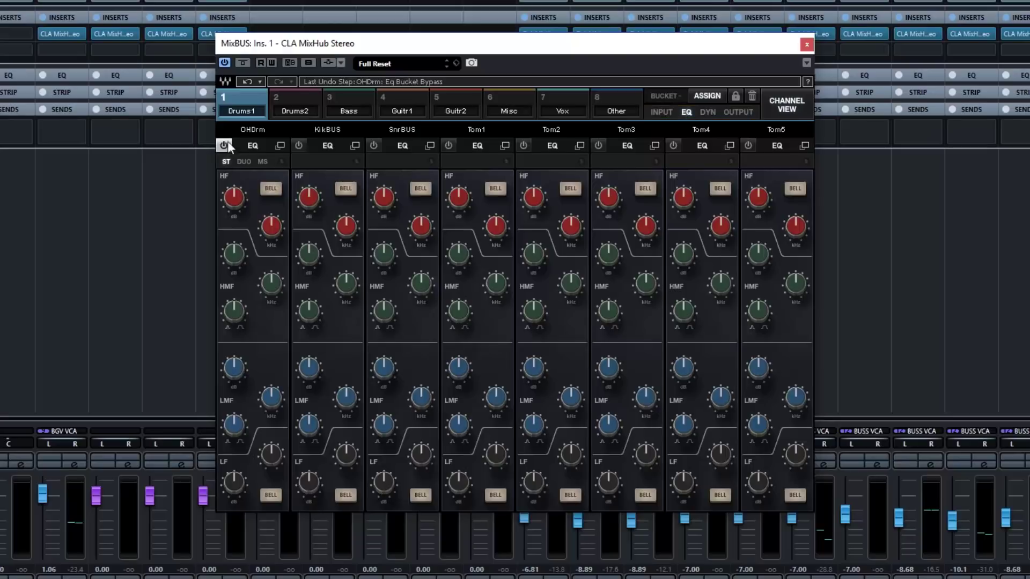
click(298, 146)
click(373, 147)
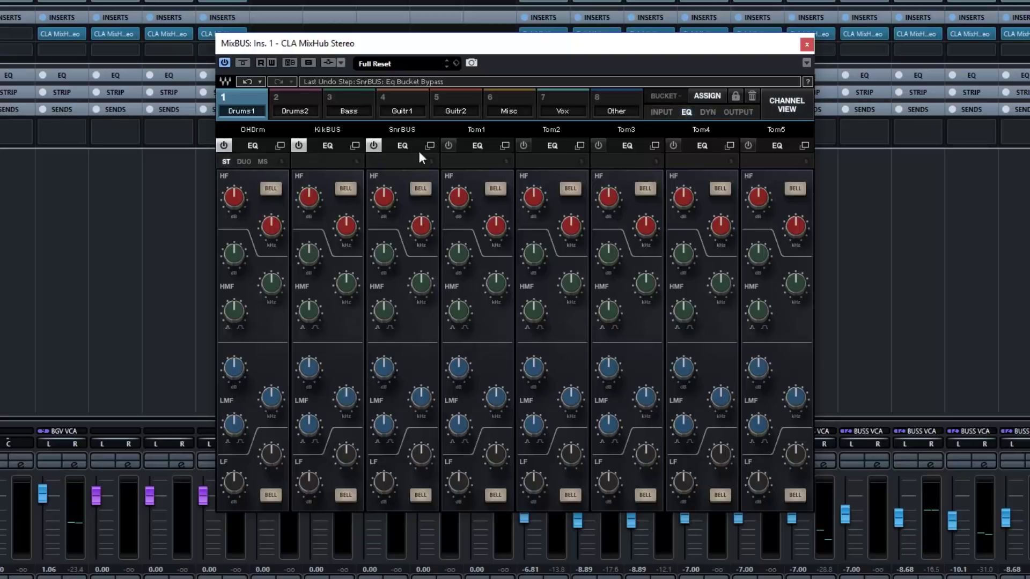
click(448, 145)
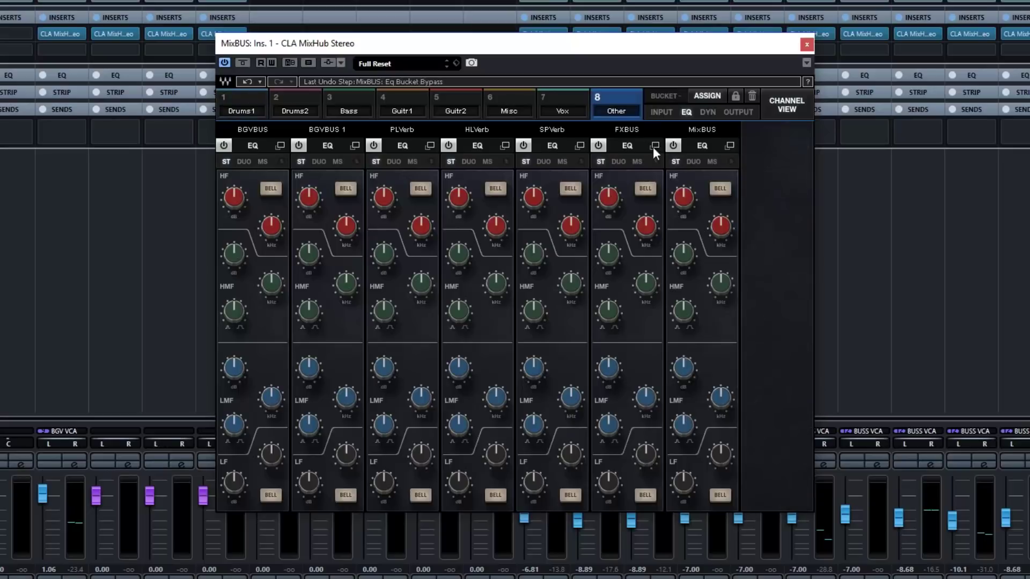
Review the EQ sections in every bucket from Other back to Drums1, and check the CPU load in Task Manager.
click(569, 97)
click(496, 98)
click(465, 96)
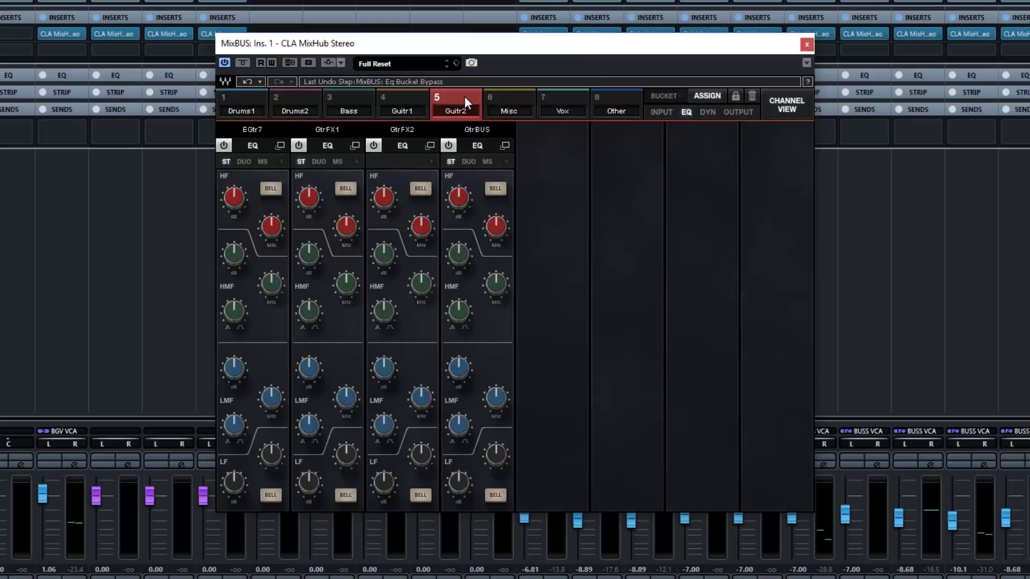
click(411, 97)
click(346, 100)
click(292, 100)
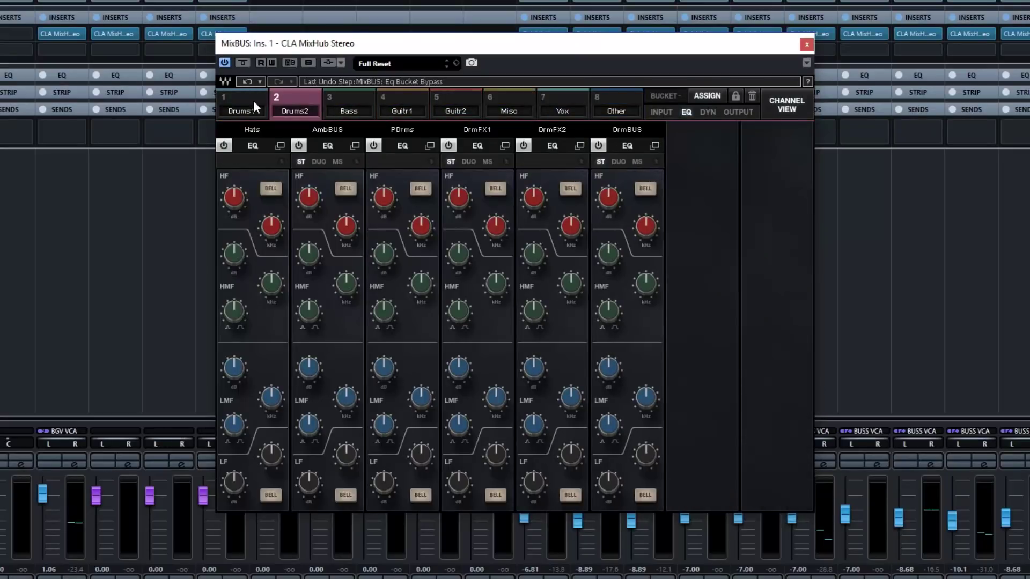
click(245, 99)
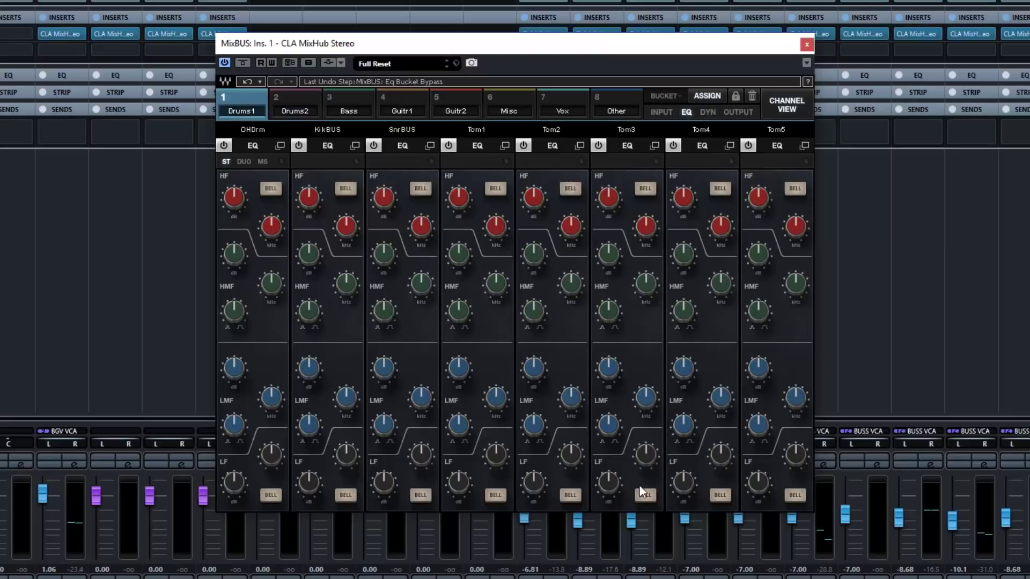
click(821, 578)
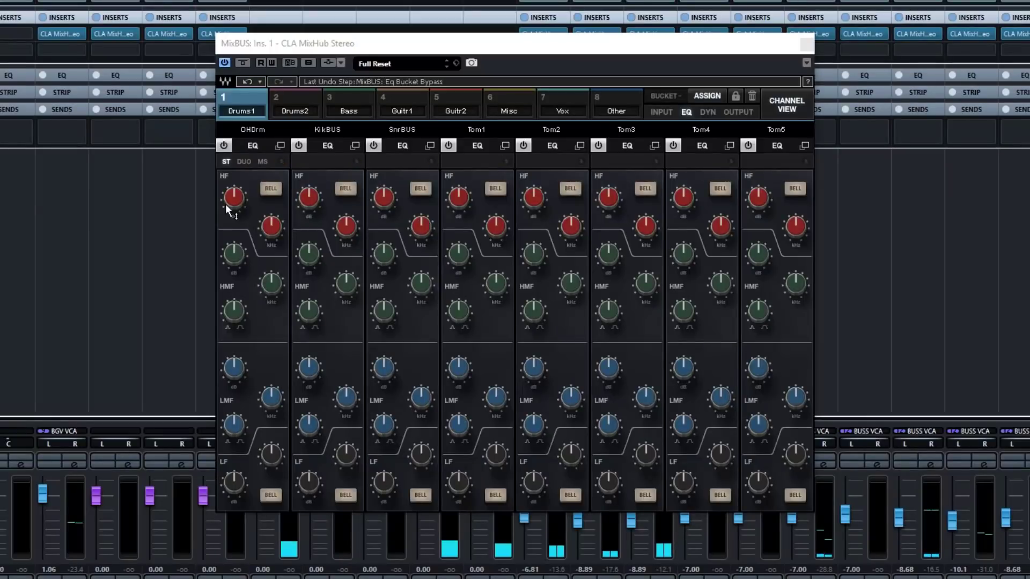
Raise EQ settings in Drums1: OHDrm HMF and HF gain, KikBUS HMF and LMF gain, SnrBUS HMF Q to 1.07 and LMF gain, Tom1 LMF gain.
drag(233, 259, 236, 218)
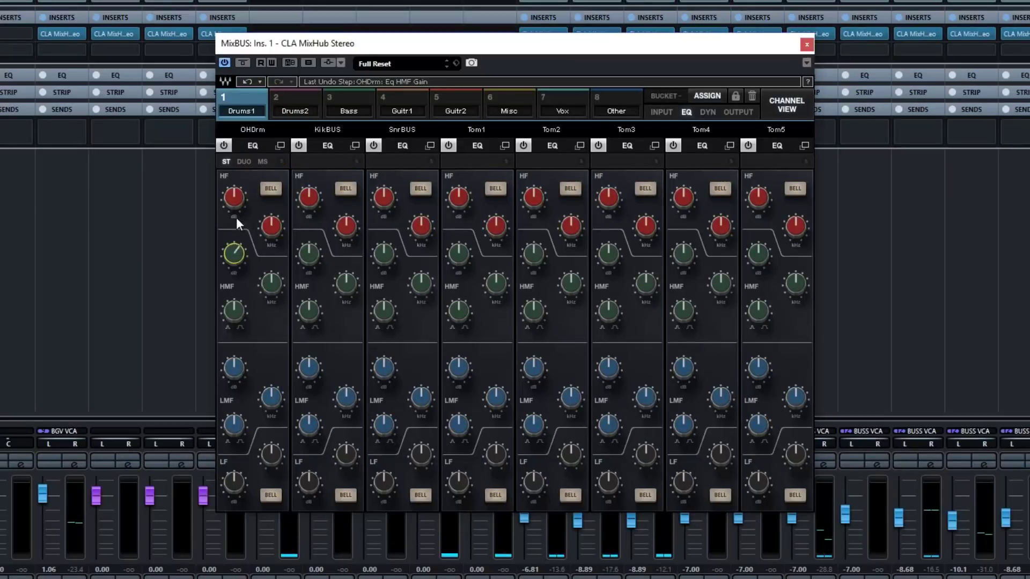
scroll(235, 201, up, 4)
scroll(304, 256, up, 4)
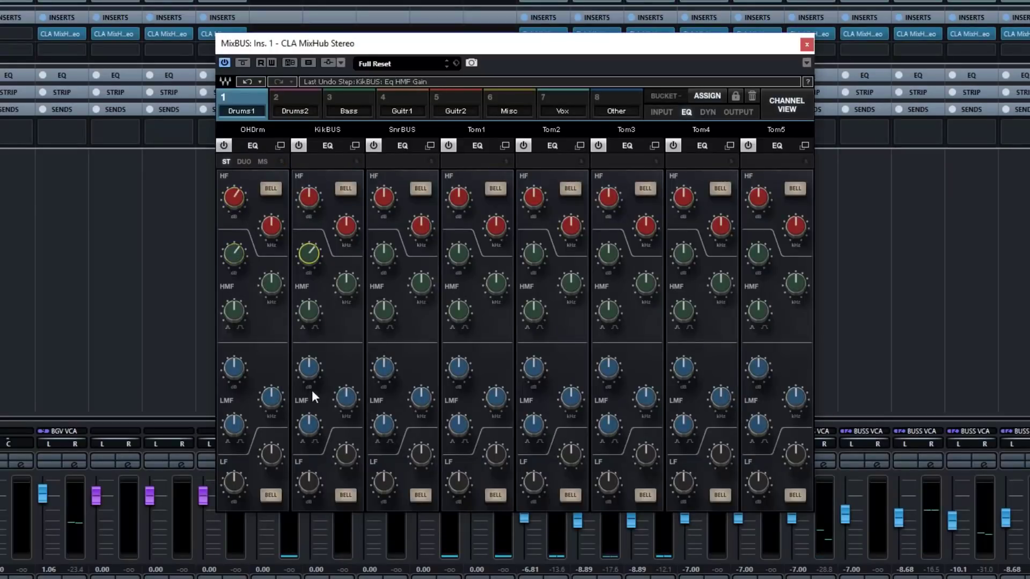
scroll(309, 375, up, 3)
scroll(385, 319, up, 3)
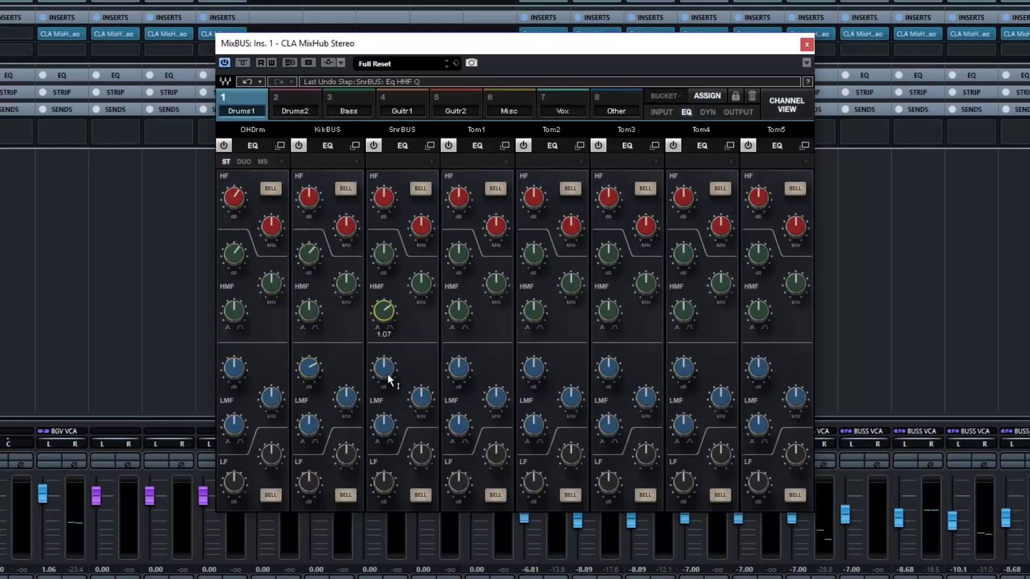
scroll(387, 374, up, 3)
scroll(462, 368, up, 3)
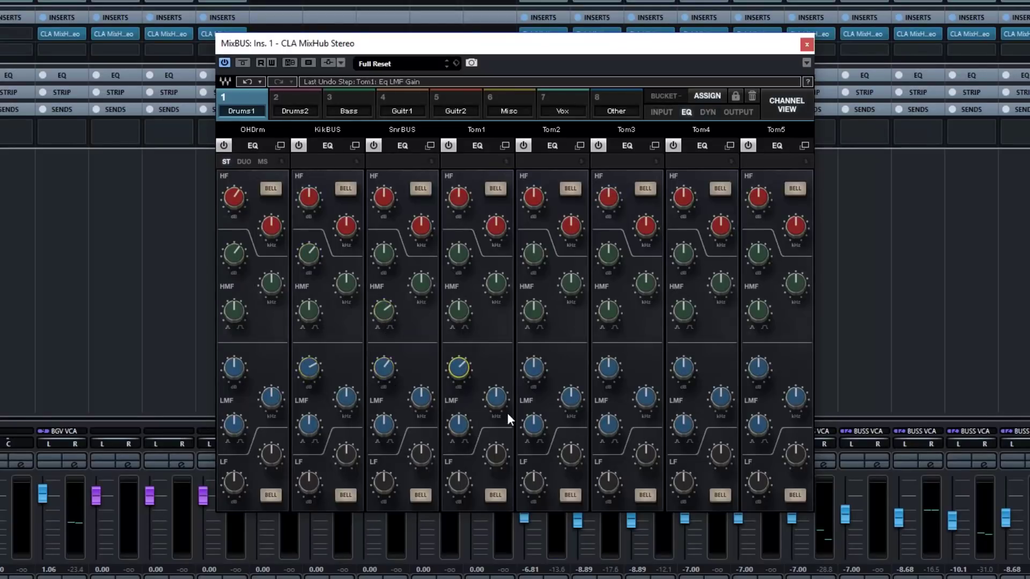
Review the adjusted EQ settings in every bucket from Other back to Drums1, and check the CPU load in Task Manager.
click(616, 105)
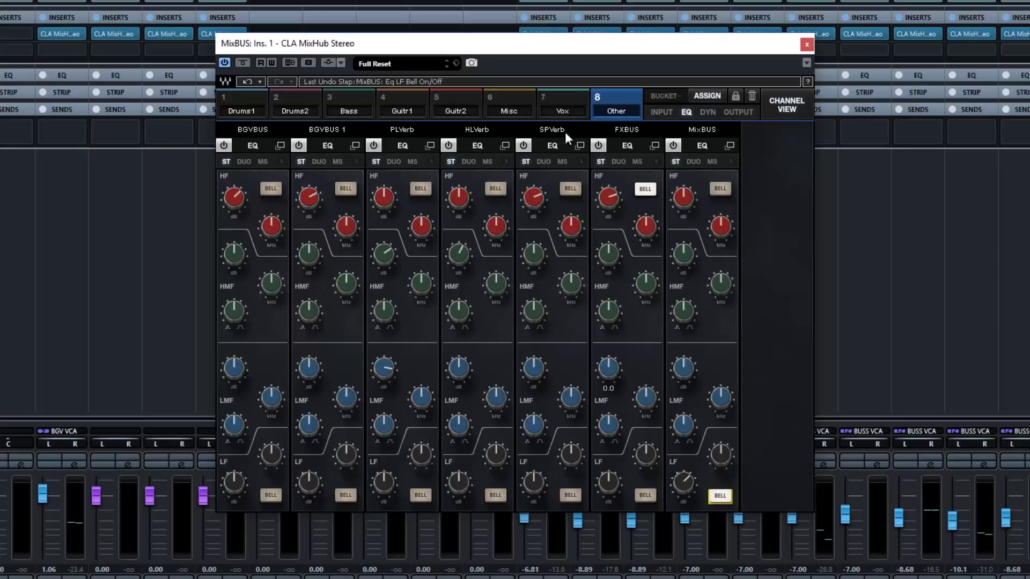
click(570, 97)
click(509, 102)
click(456, 98)
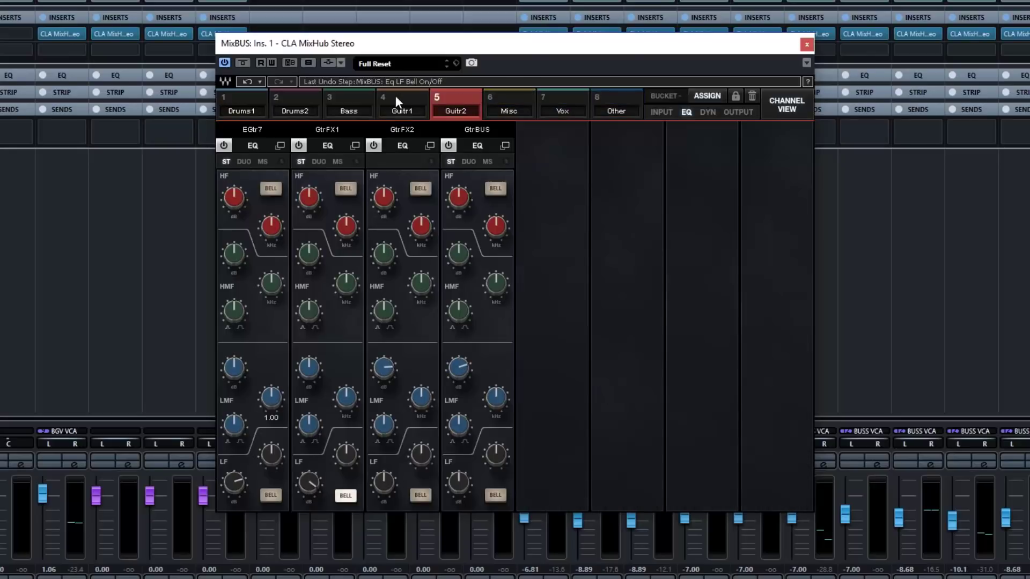
click(395, 96)
click(348, 100)
click(286, 101)
click(252, 104)
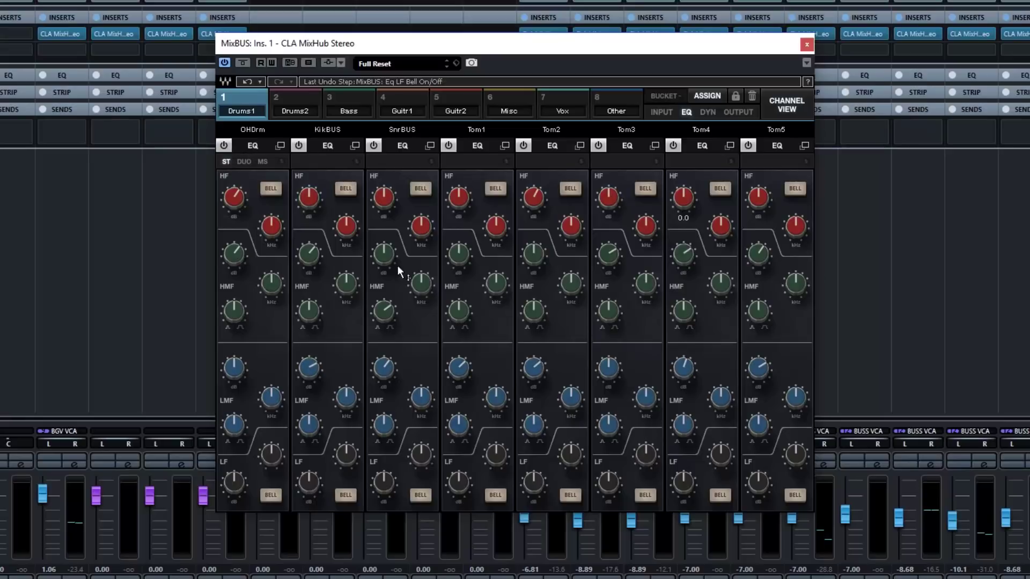
click(736, 578)
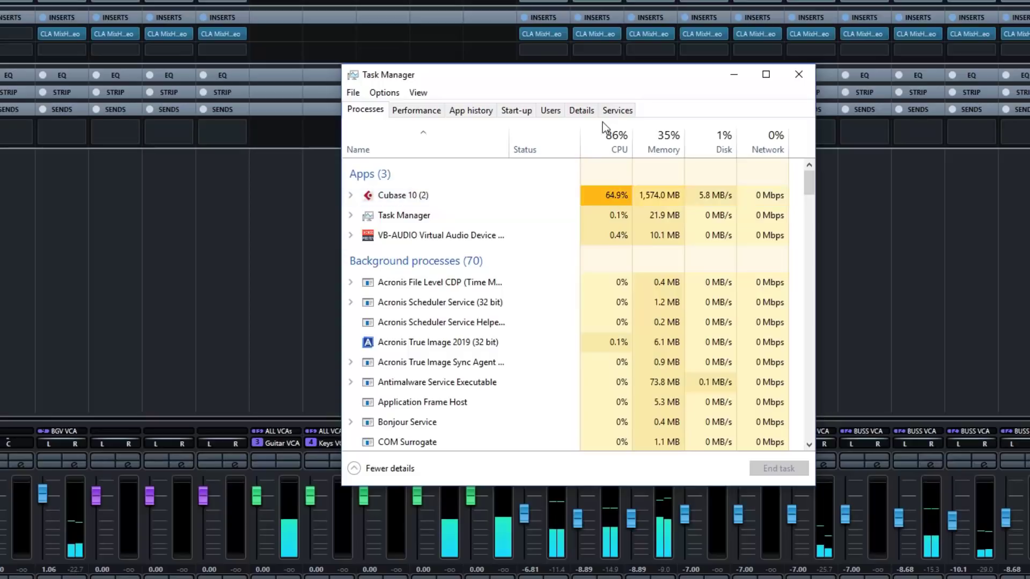
click(595, 2)
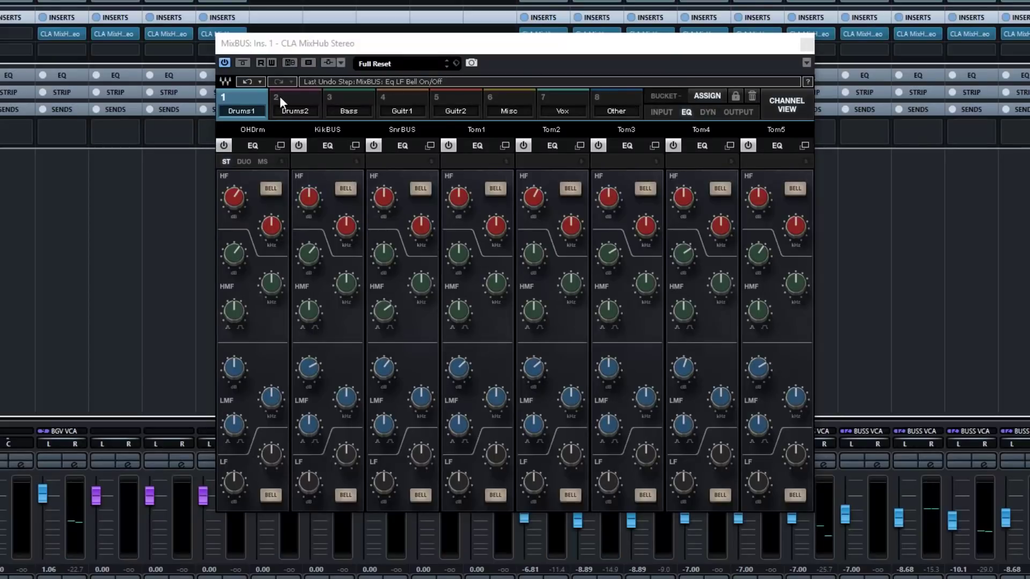
Enable the dynamics section on the Drums1 channels from OHDrm through Tom5.
click(705, 112)
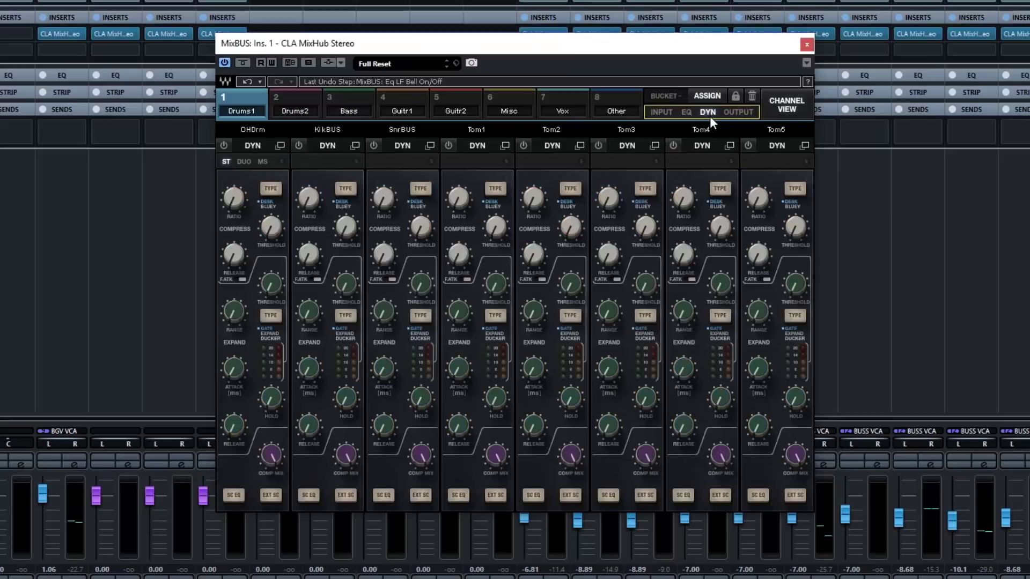
click(733, 111)
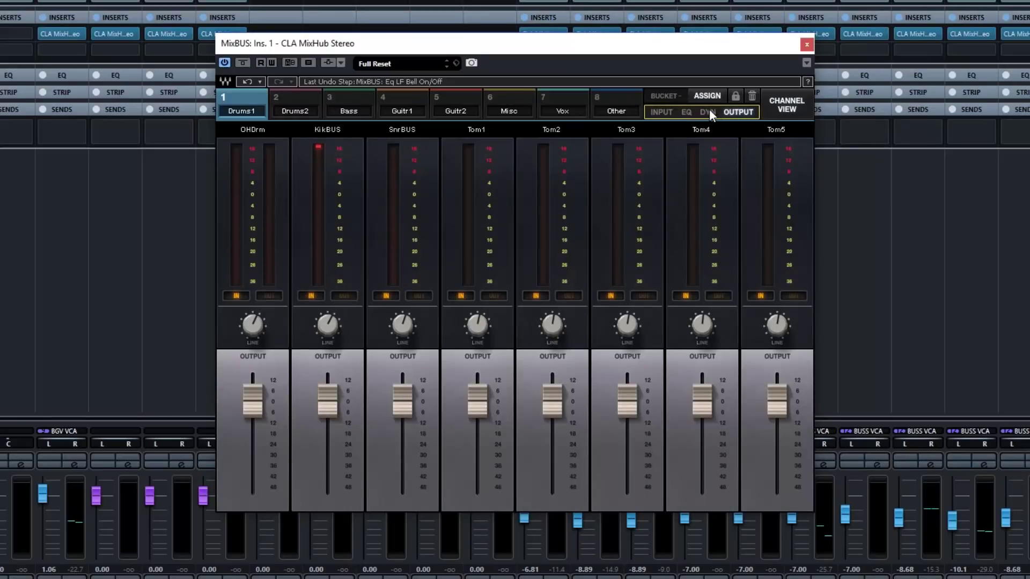
click(708, 110)
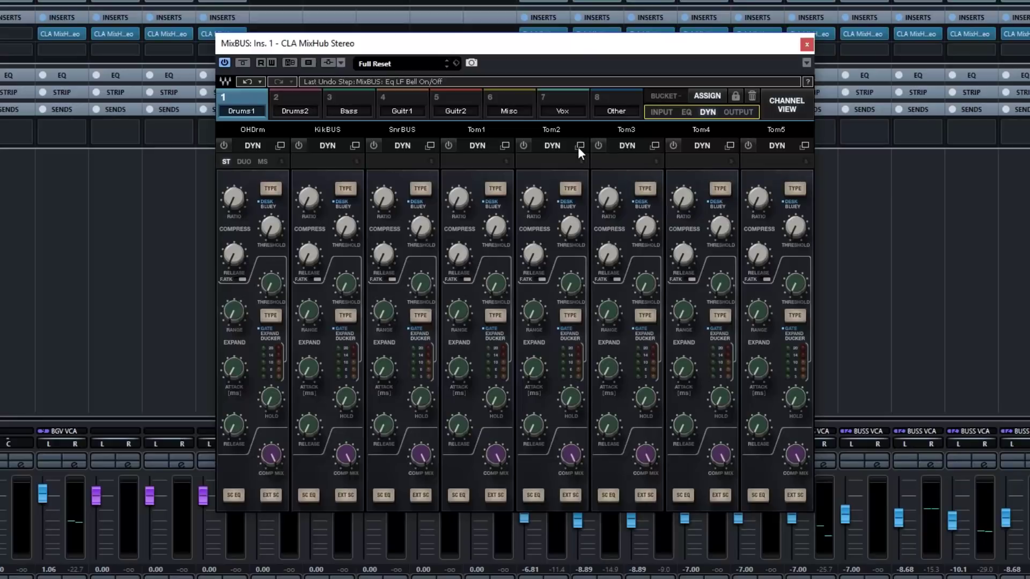
click(224, 143)
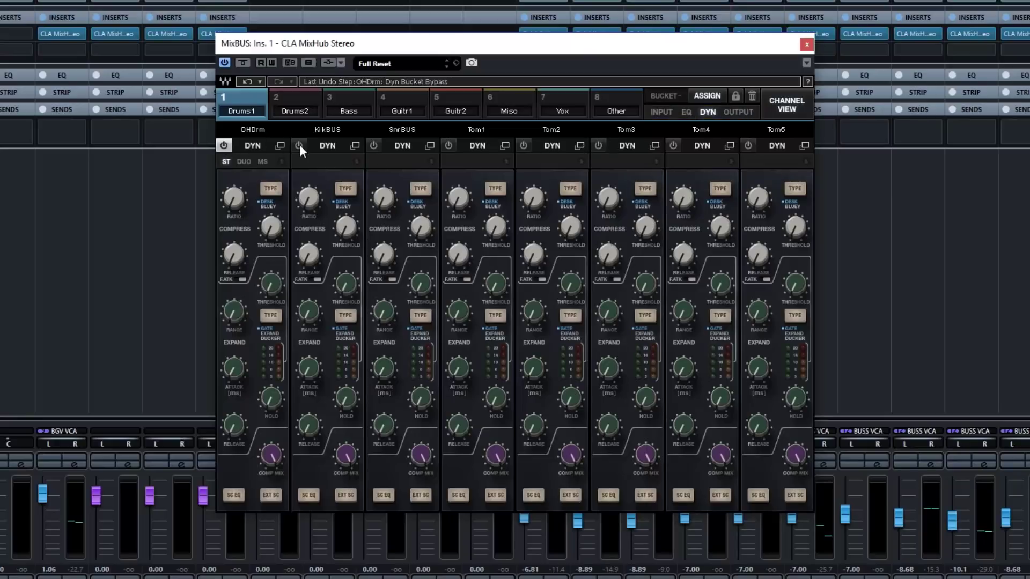
click(299, 144)
click(370, 143)
click(450, 144)
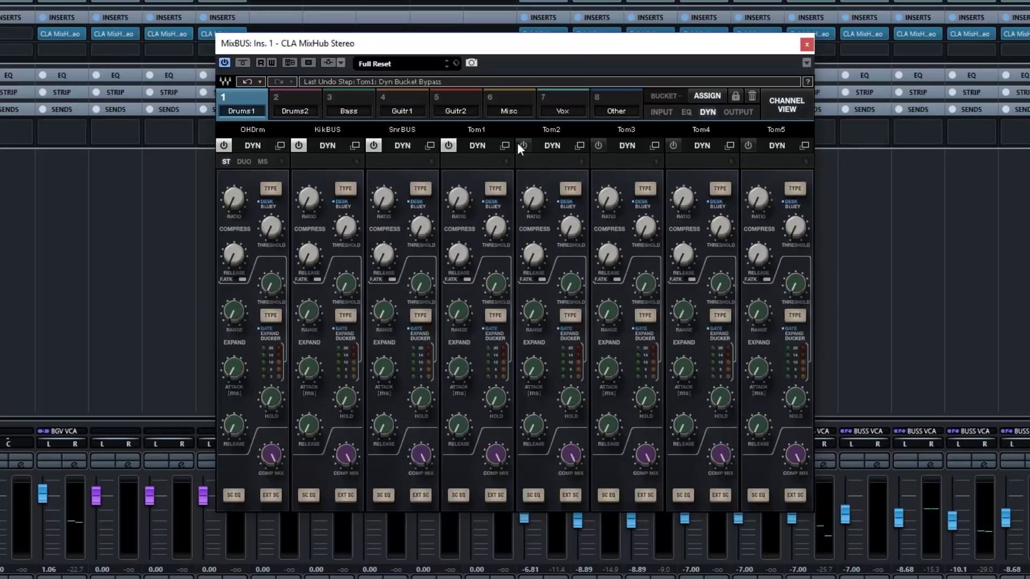
click(674, 145)
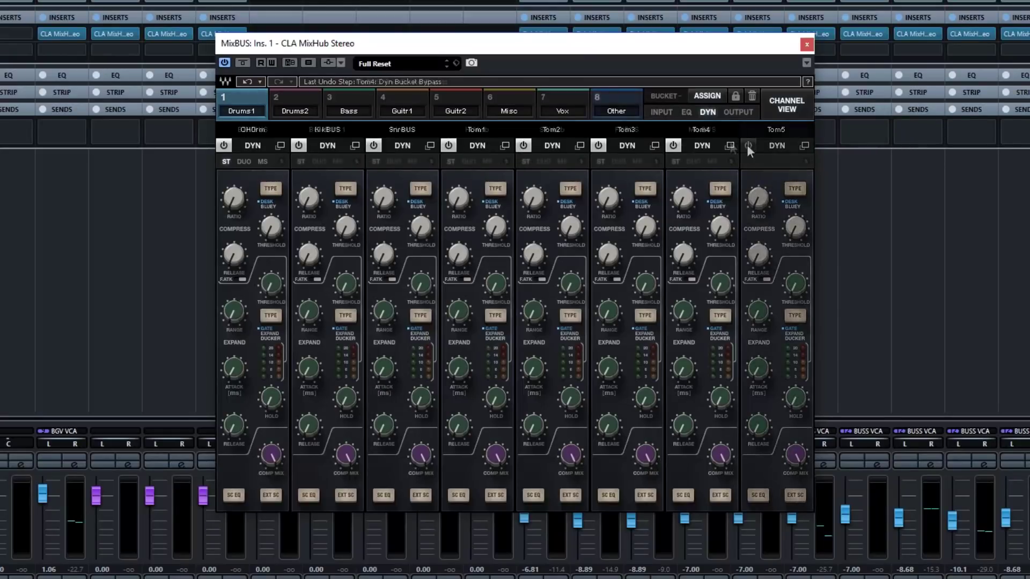
click(747, 144)
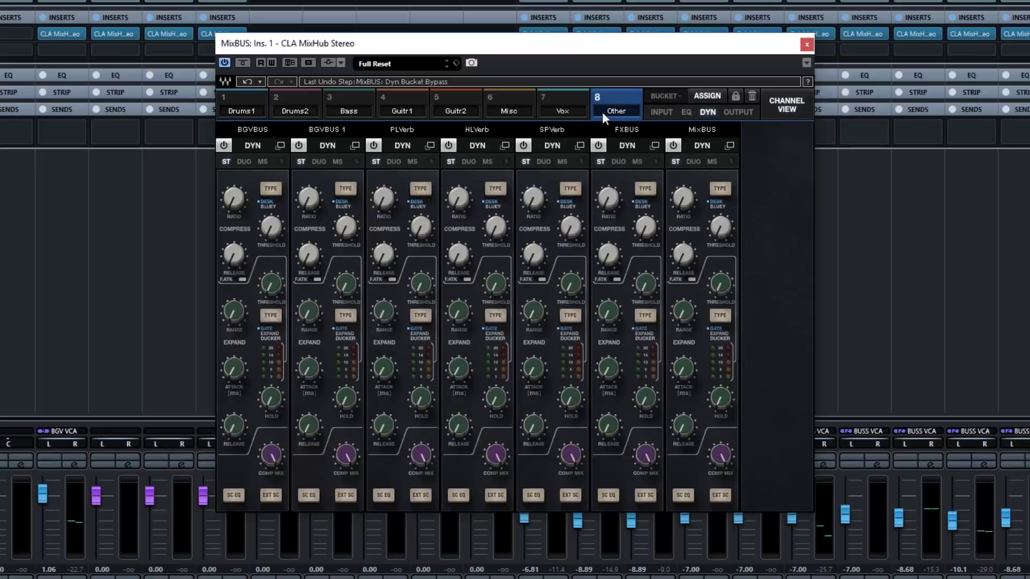
Review the dynamics sections in every bucket from Vox back to Drums1, and check the CPU load in Task Manager.
click(564, 105)
click(501, 101)
click(455, 98)
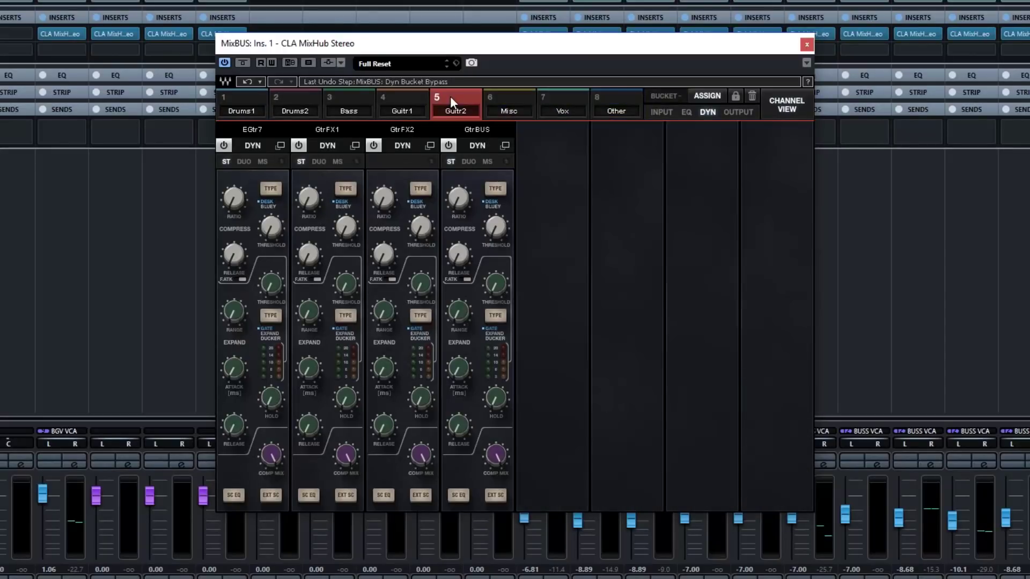
click(415, 101)
click(351, 97)
click(297, 97)
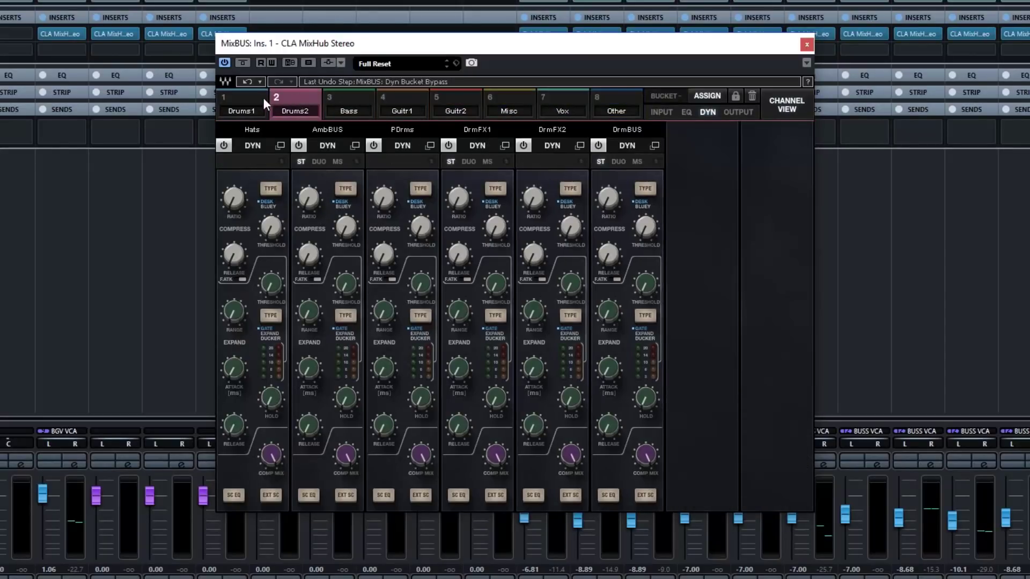
click(263, 99)
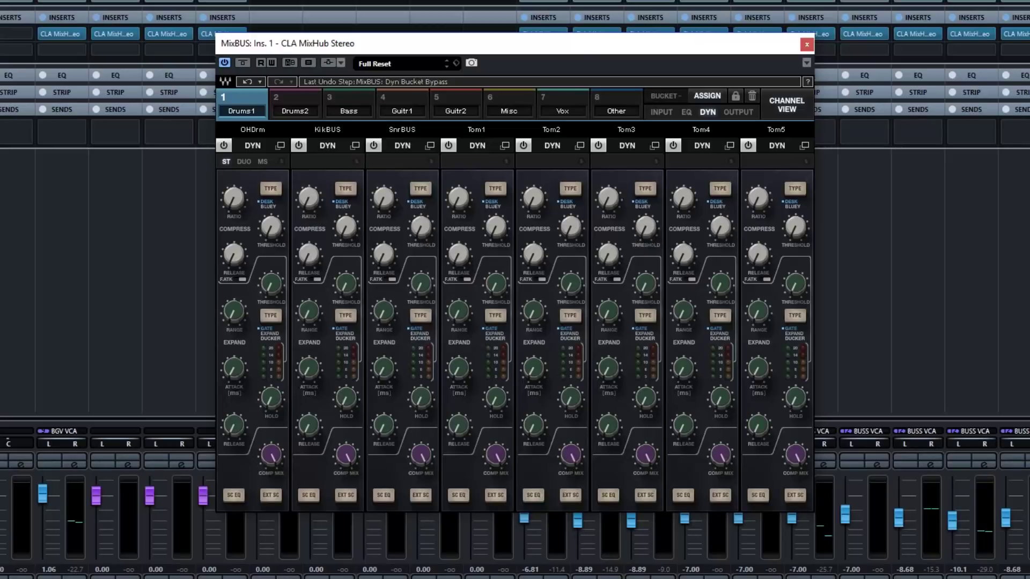
mouse_move(792, 578)
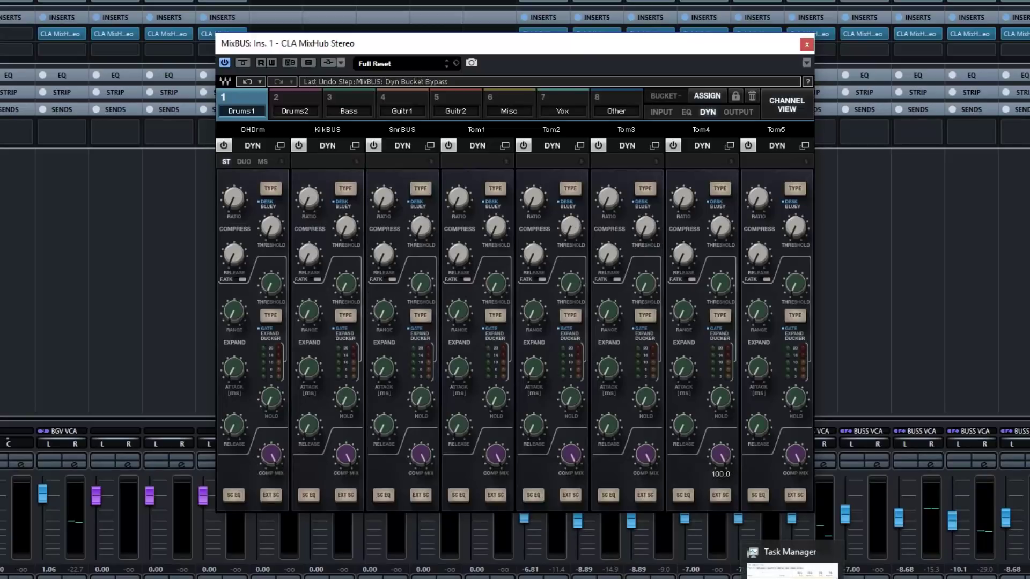
click(792, 571)
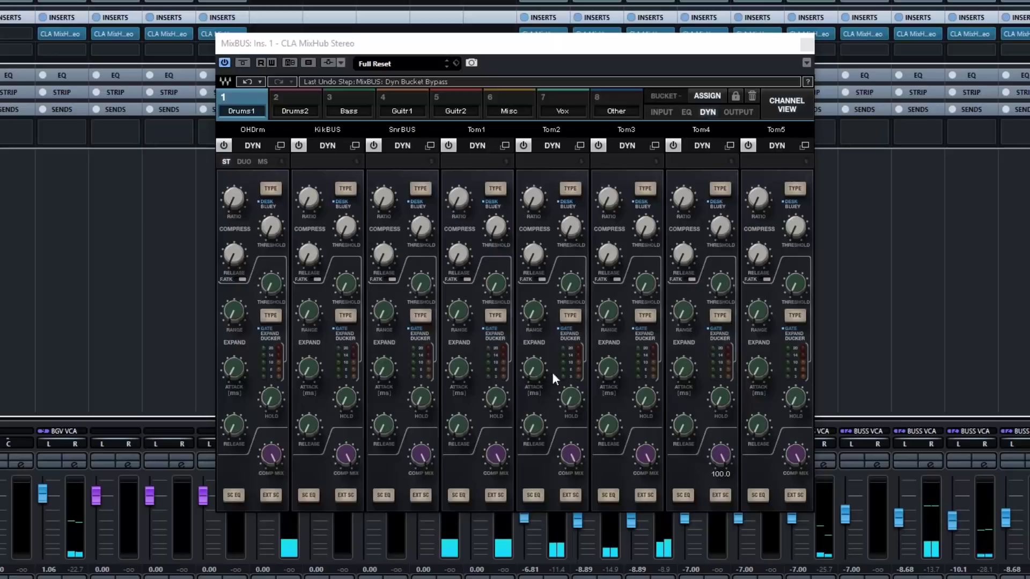
Adjust the compressors on Tom5, Tom4 and Tom3 in Drums1, with Tom4's ratio at about 1.9:1 and Tom5's threshold at 2.50.
drag(758, 198, 684, 189)
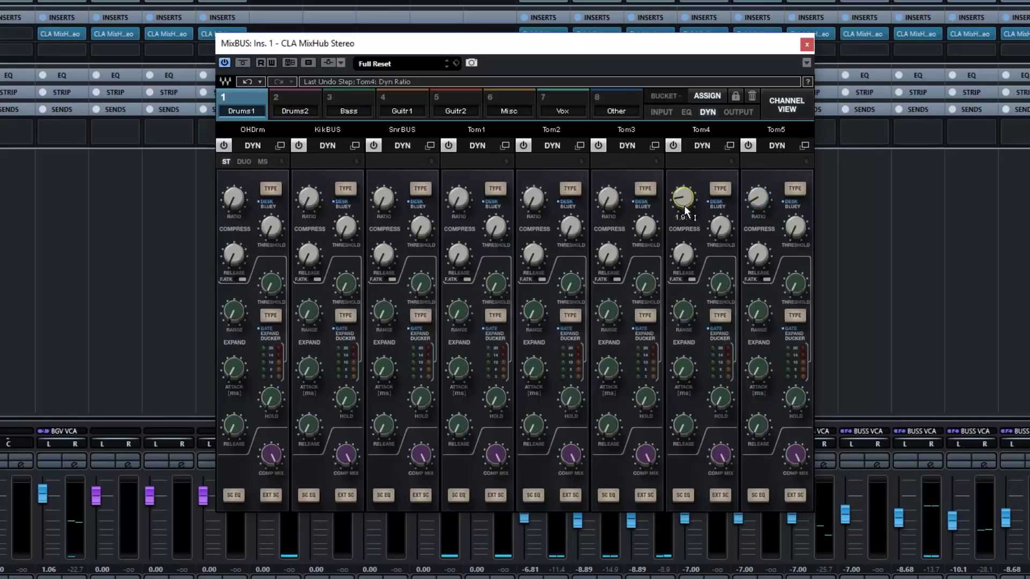
drag(720, 229, 720, 208)
drag(795, 228, 795, 206)
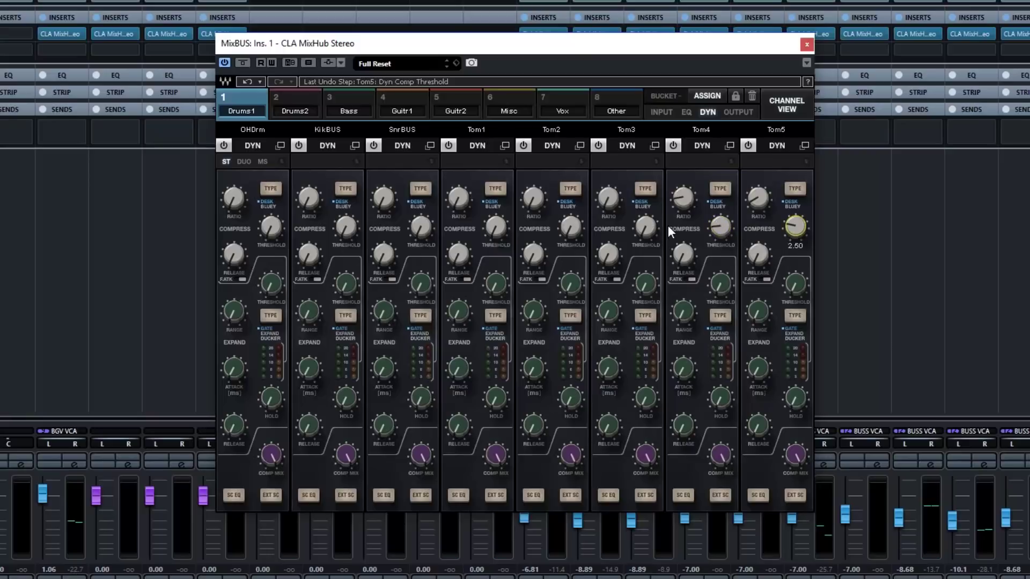
drag(645, 229, 608, 192)
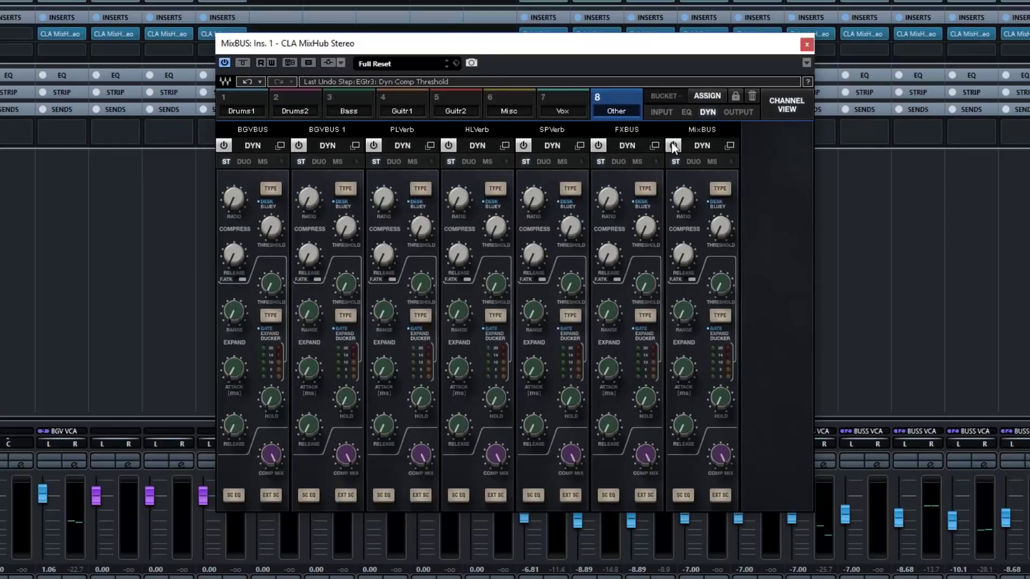
Disable the dynamics section on every channel in the Other bucket, from MixBUS to BGVBUS, and start playback.
click(672, 144)
click(599, 143)
click(523, 144)
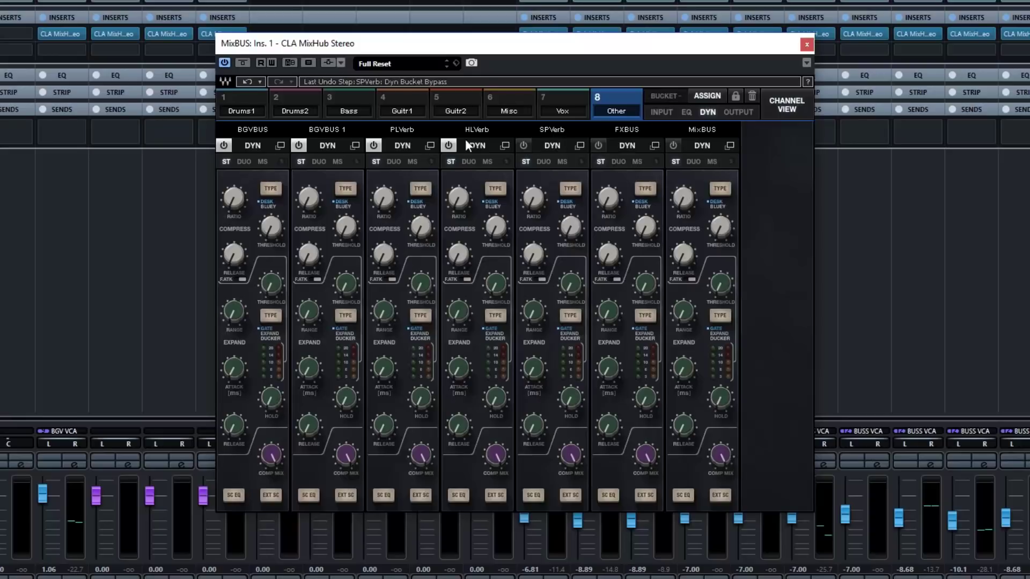
click(448, 144)
click(373, 144)
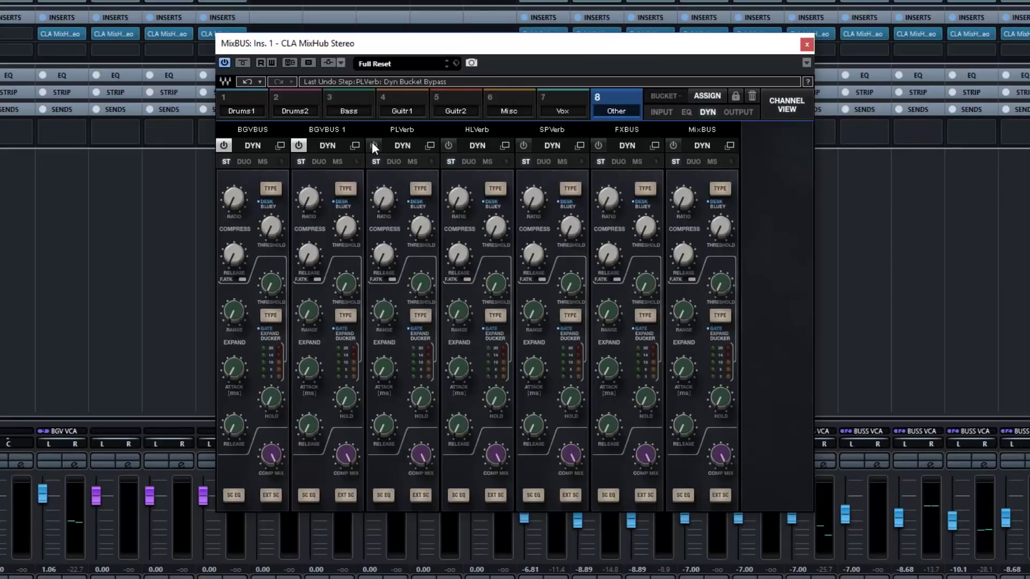
click(298, 145)
click(223, 145)
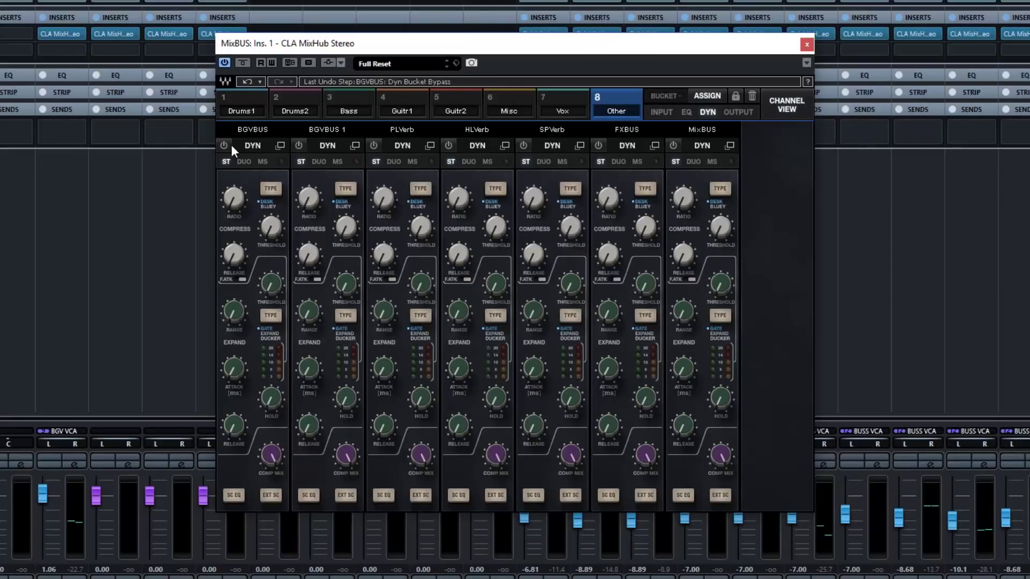
key(space)
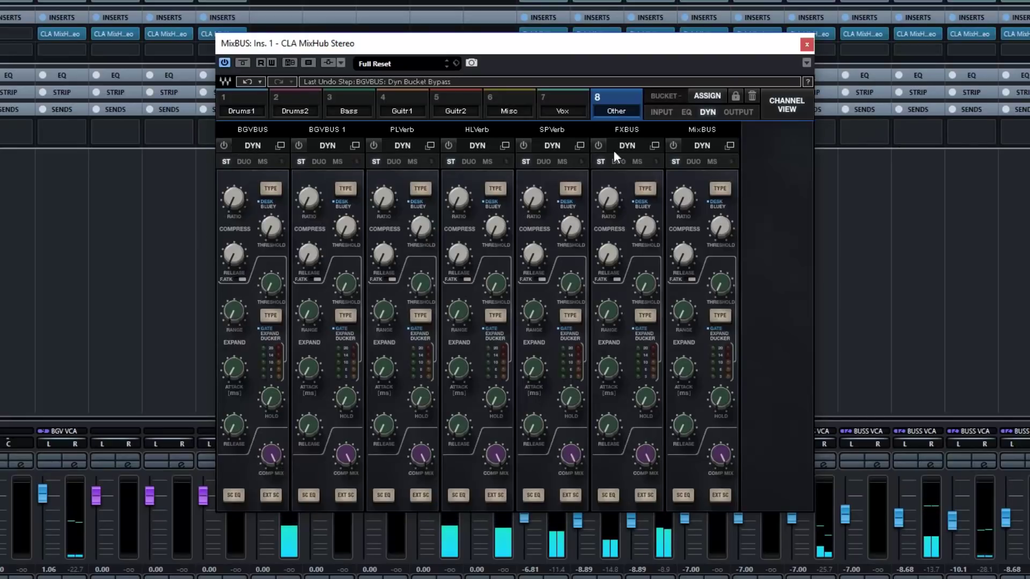
Disable the dynamics section on the Vox bucket channels, from VoxBUS back to the lead Vox channels, during playback.
click(569, 105)
click(674, 146)
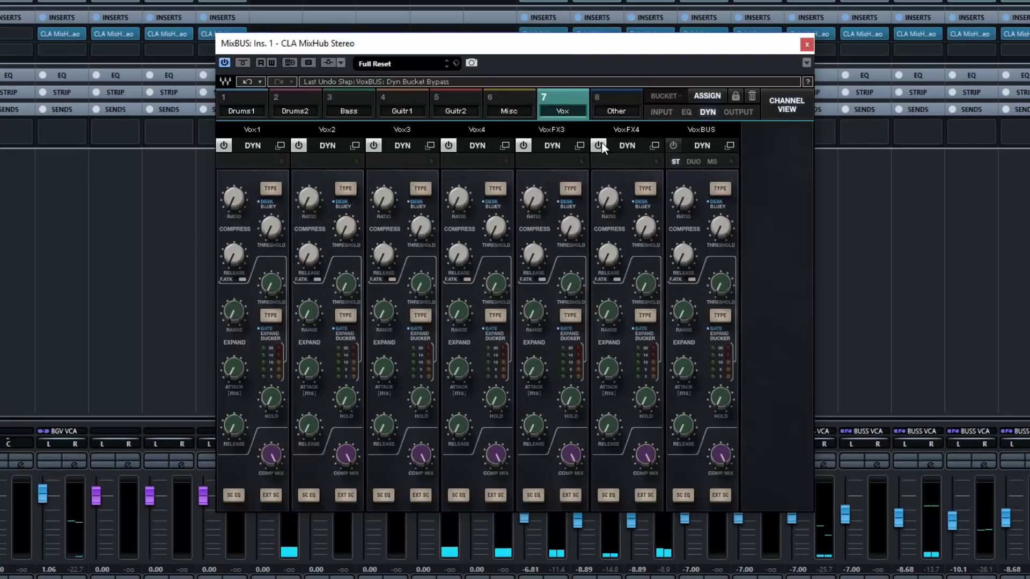
click(598, 146)
click(523, 145)
click(448, 145)
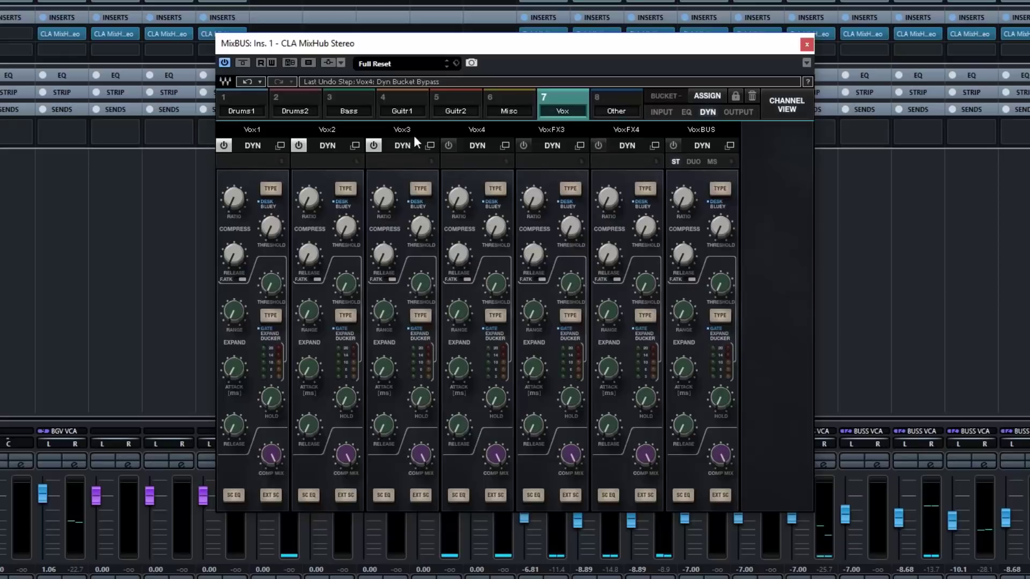
click(373, 146)
click(298, 146)
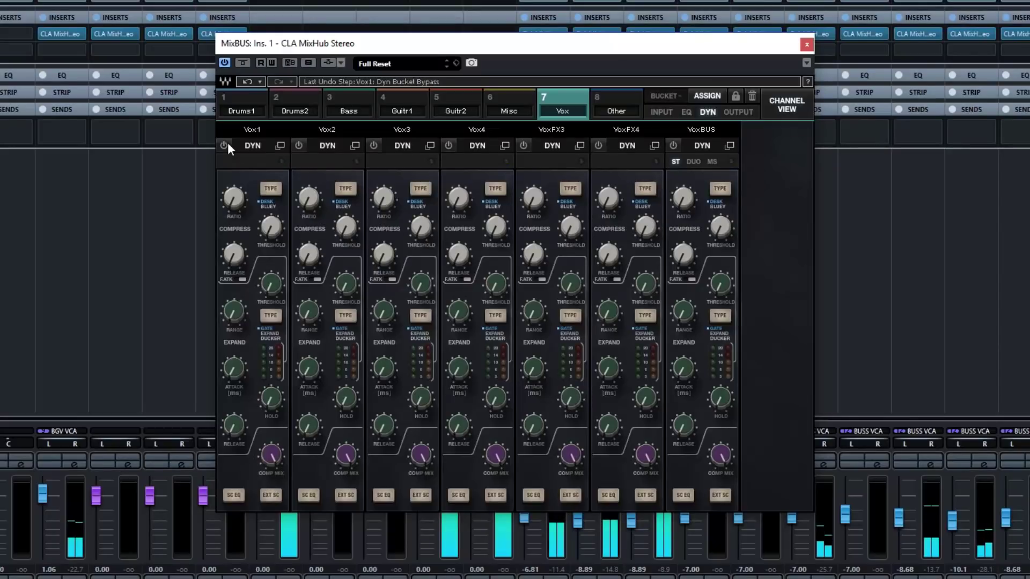
Disable the dynamics section on every channel in the Misc bucket, from SmpBUS back to Shaker, during playback.
click(506, 90)
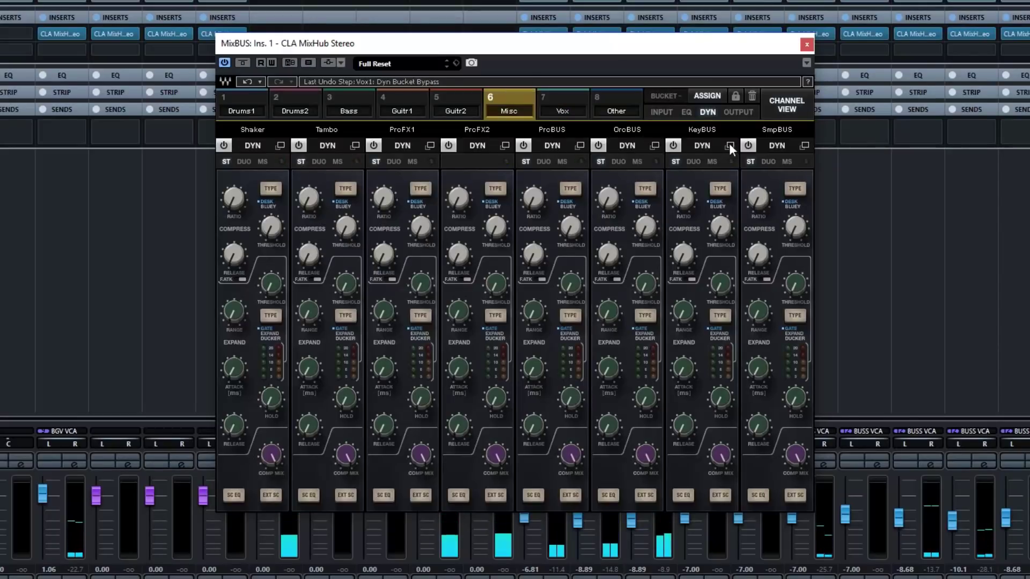
click(748, 145)
click(673, 145)
click(597, 145)
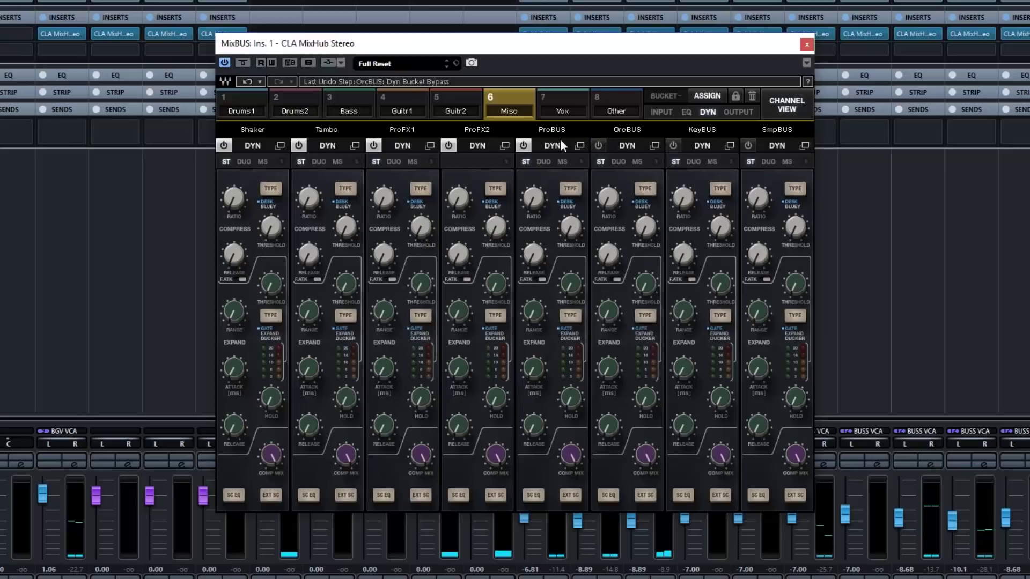
click(523, 145)
click(448, 146)
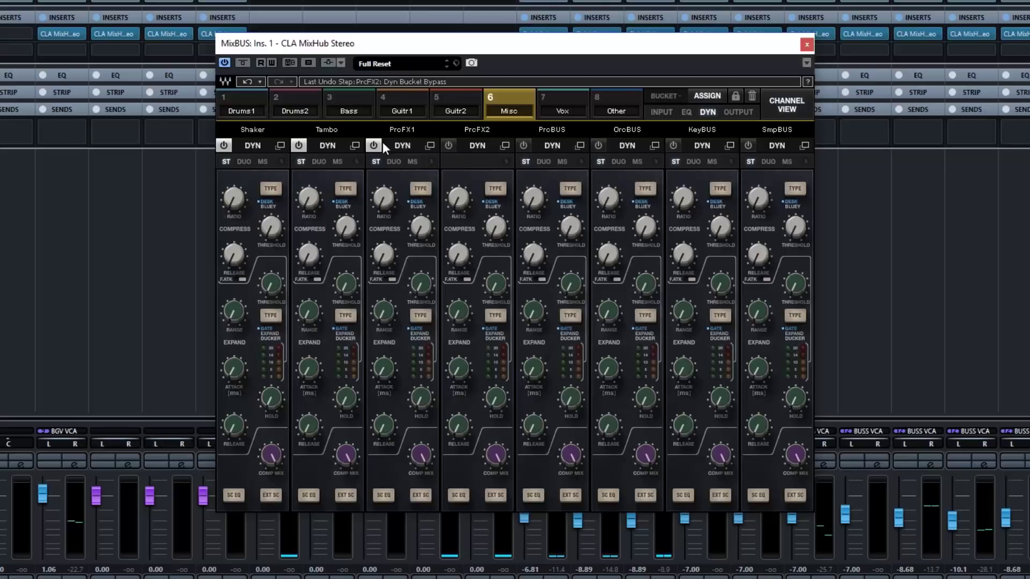
click(300, 145)
click(223, 145)
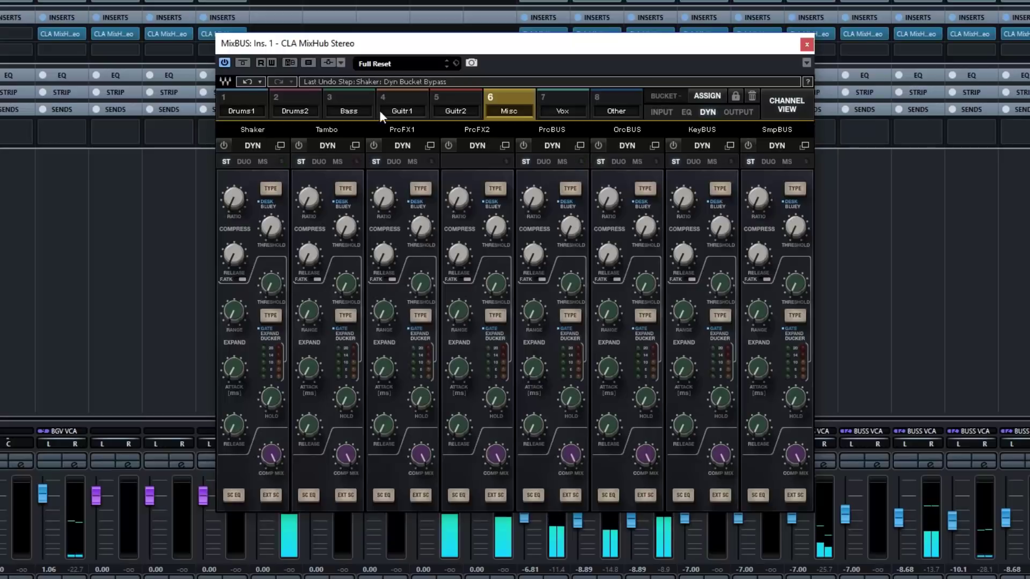
Disable the dynamics section on all Guitr2 bucket channels, from GtrBUS back to EGtr7.
click(451, 103)
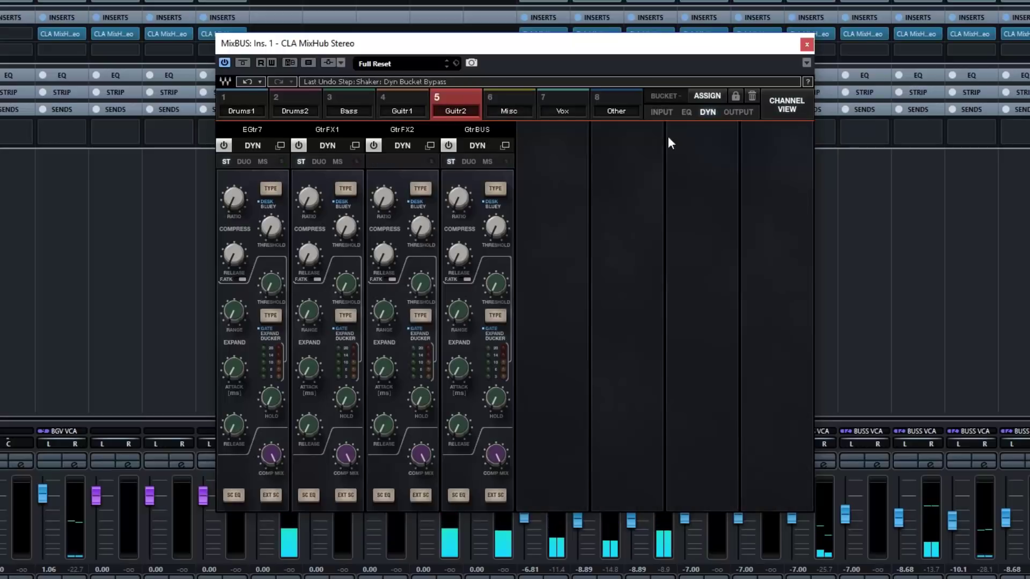
click(448, 144)
click(374, 145)
click(298, 145)
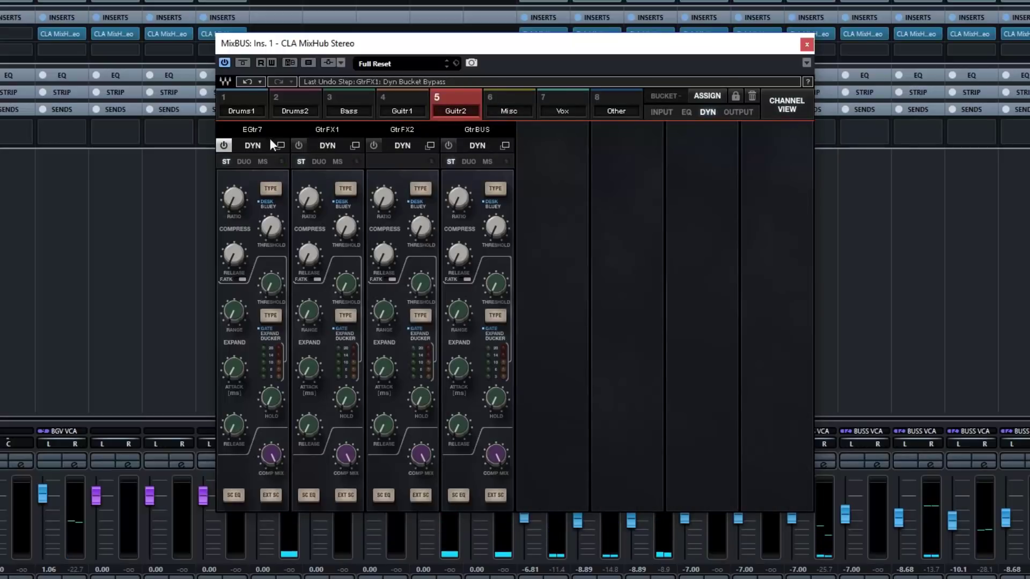
click(223, 145)
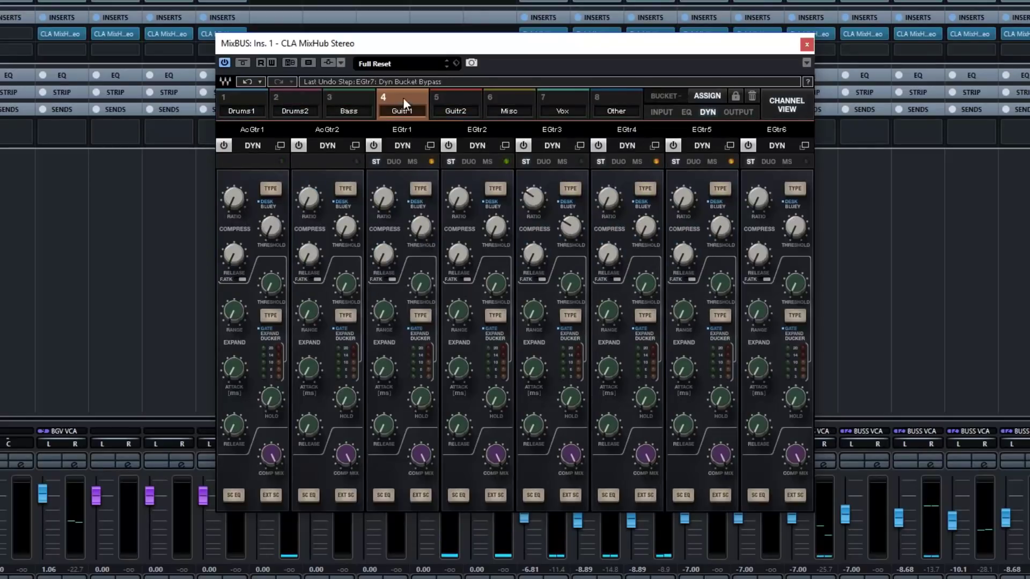
Return to the Other bucket and disable the dynamics section on all its channels, from MixBUS back to BGVBUS.
click(625, 101)
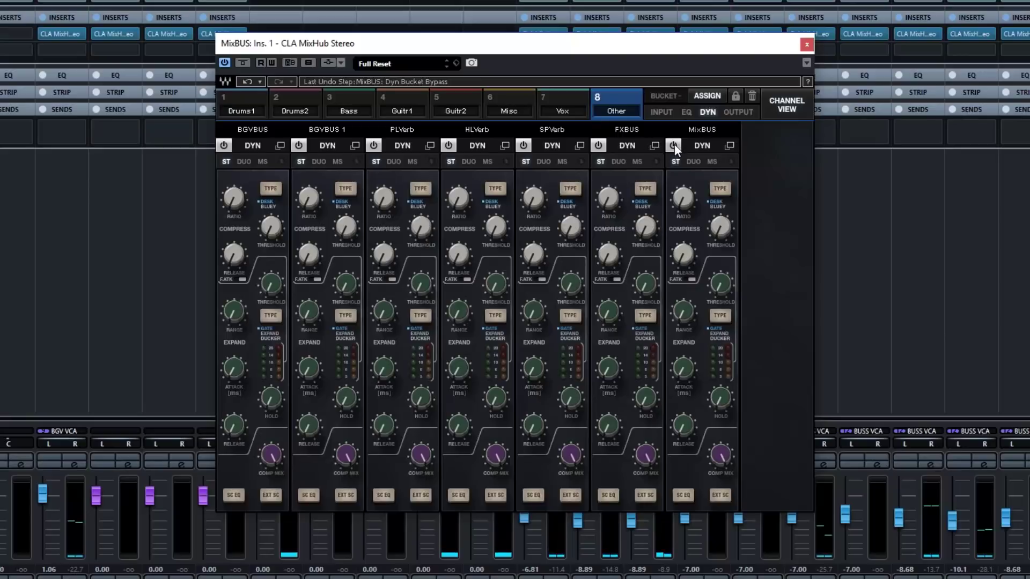
click(598, 145)
click(523, 145)
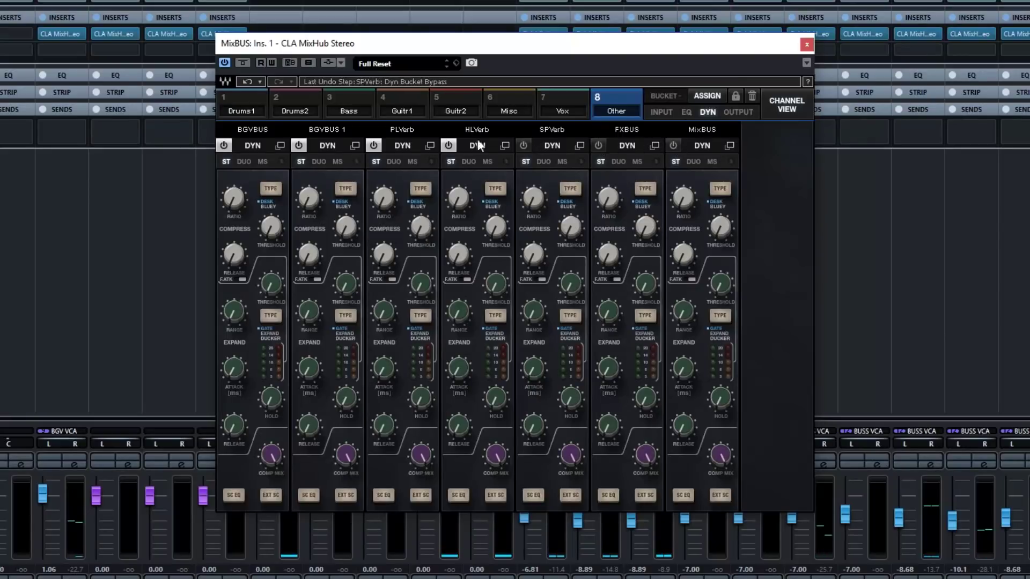
click(449, 146)
click(374, 145)
click(298, 145)
click(224, 145)
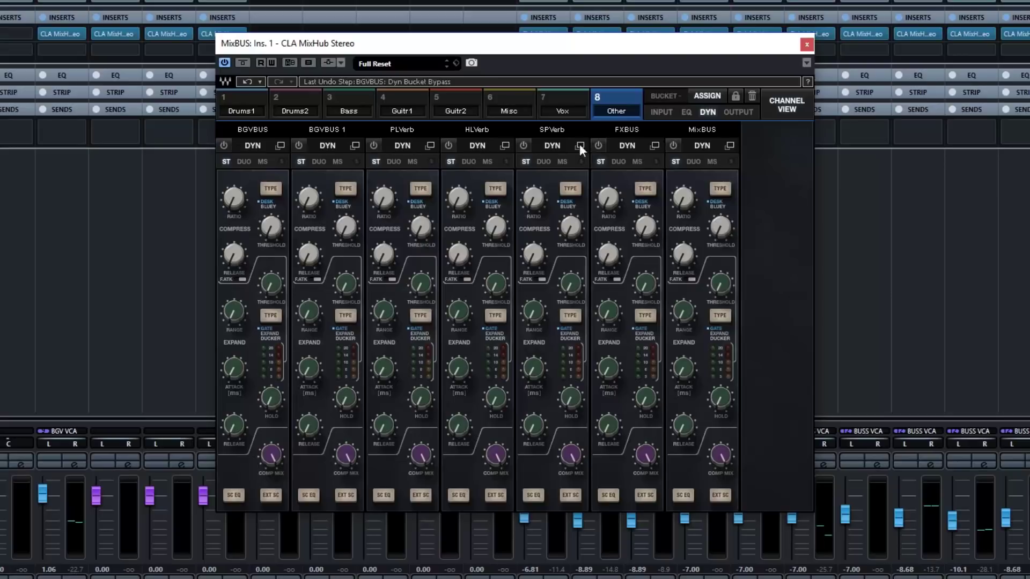
Disable the EQ section on every channel in the Other bucket, from MixBUS back to BGVBUS.
click(687, 113)
click(673, 146)
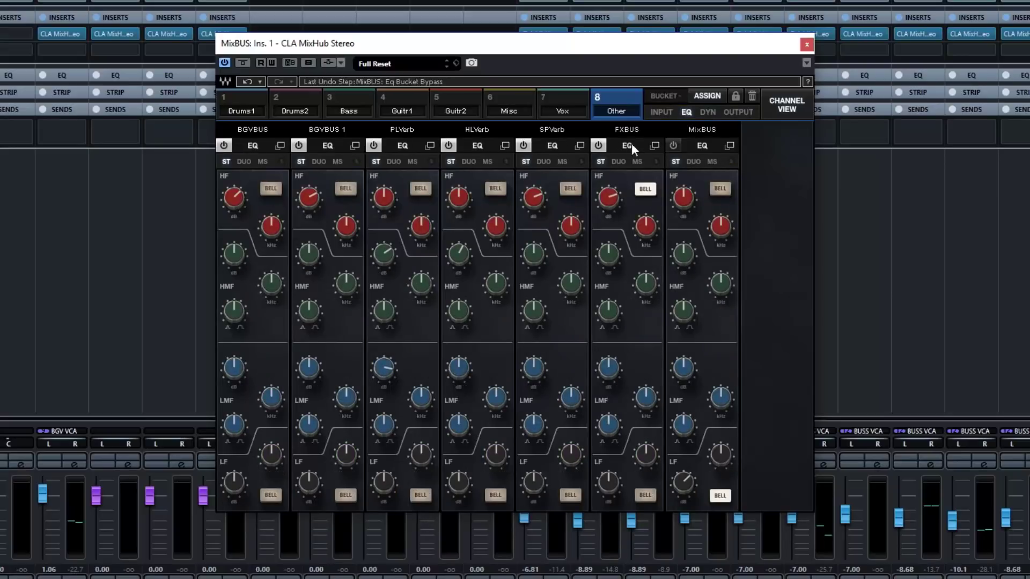
click(598, 145)
click(524, 145)
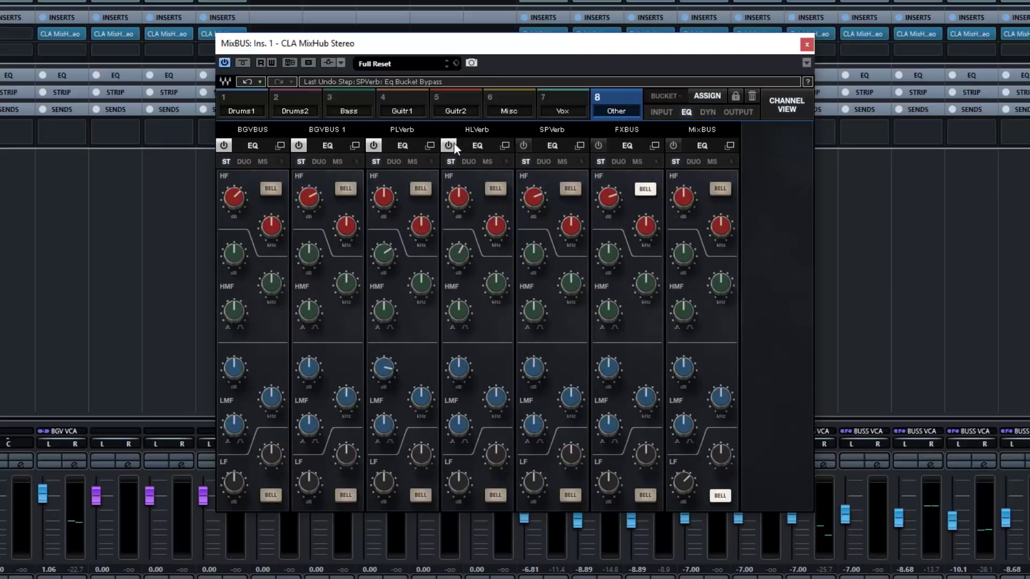
click(449, 145)
click(373, 145)
click(299, 145)
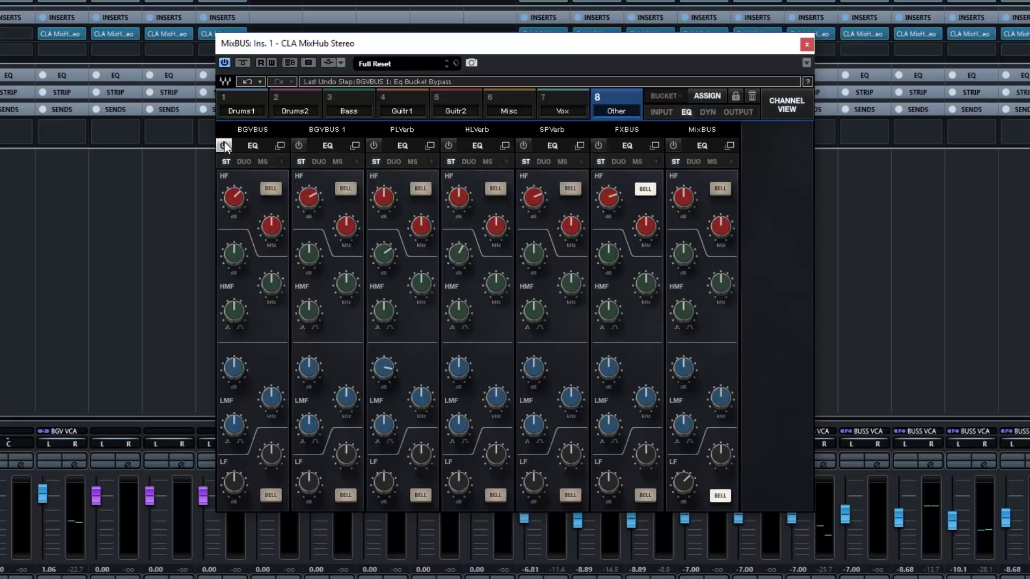
click(223, 145)
Disable the Input section on every channel in the Other bucket, from MixBUS back to BGVBUS, and start playback.
click(660, 113)
click(673, 145)
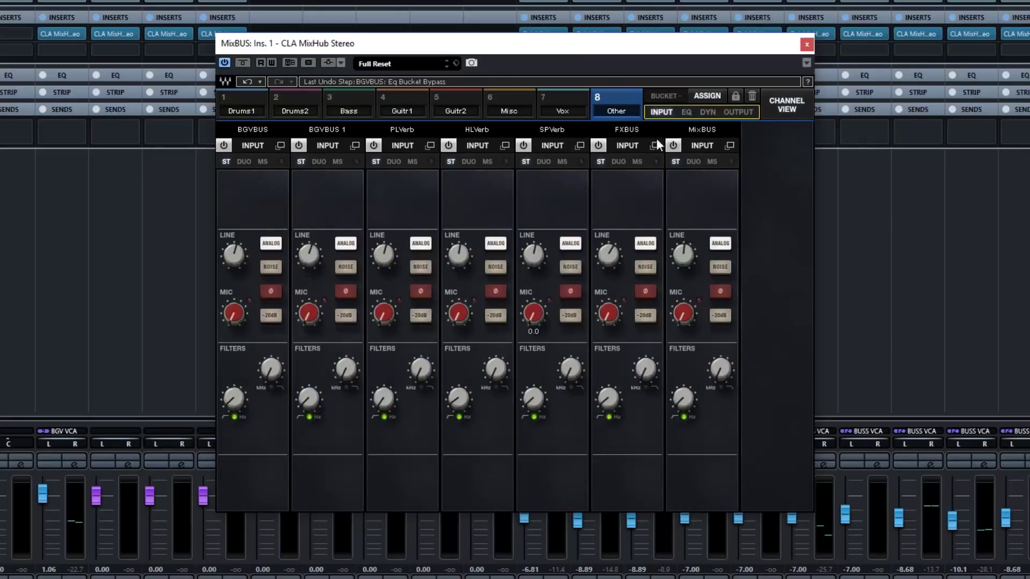
click(599, 146)
click(523, 146)
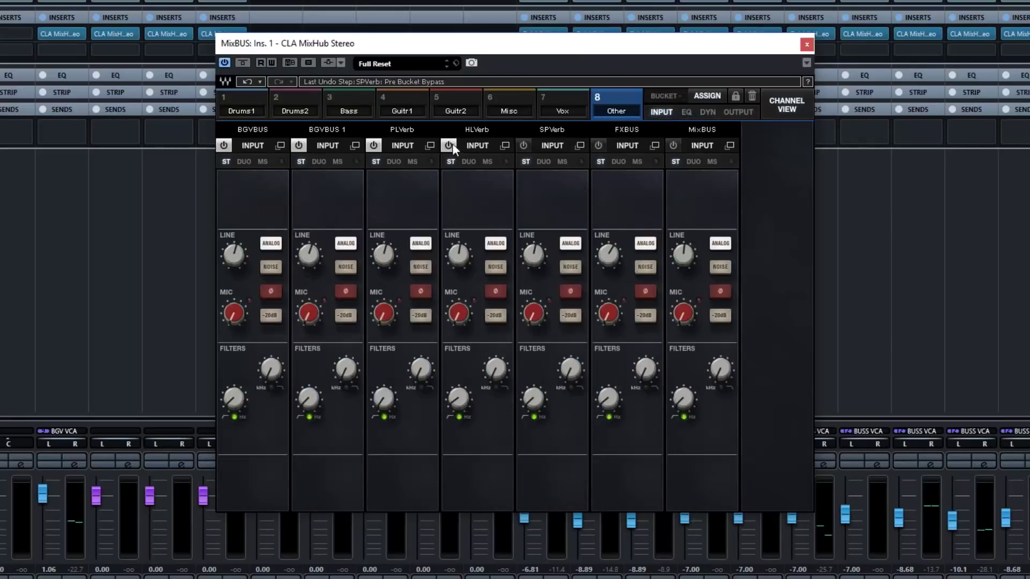
click(449, 145)
click(374, 145)
click(298, 141)
click(224, 145)
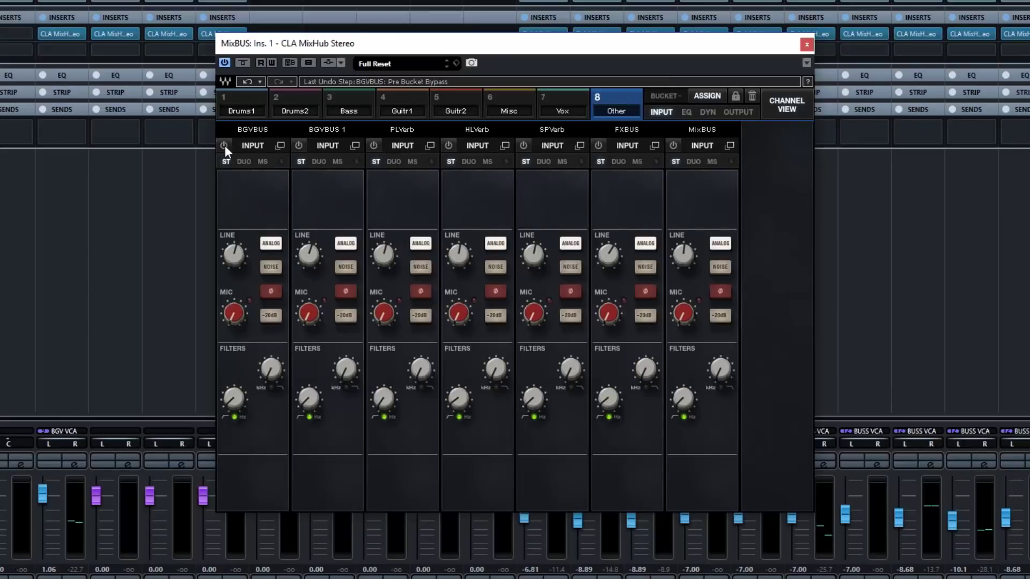
key(space)
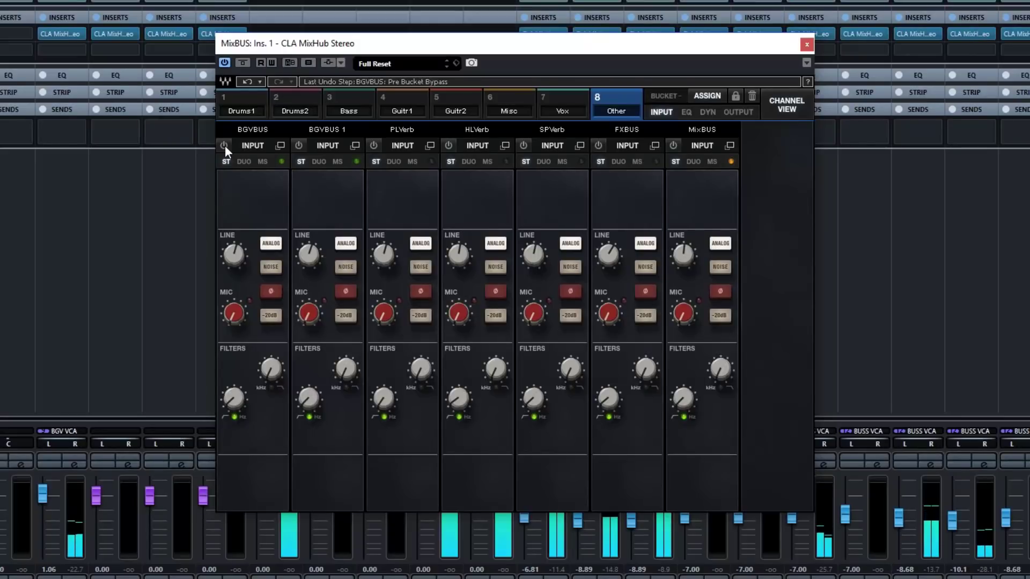
Re-enable the Input and EQ sections on BGVBUS and show the Other bucket's dynamics sections.
click(224, 146)
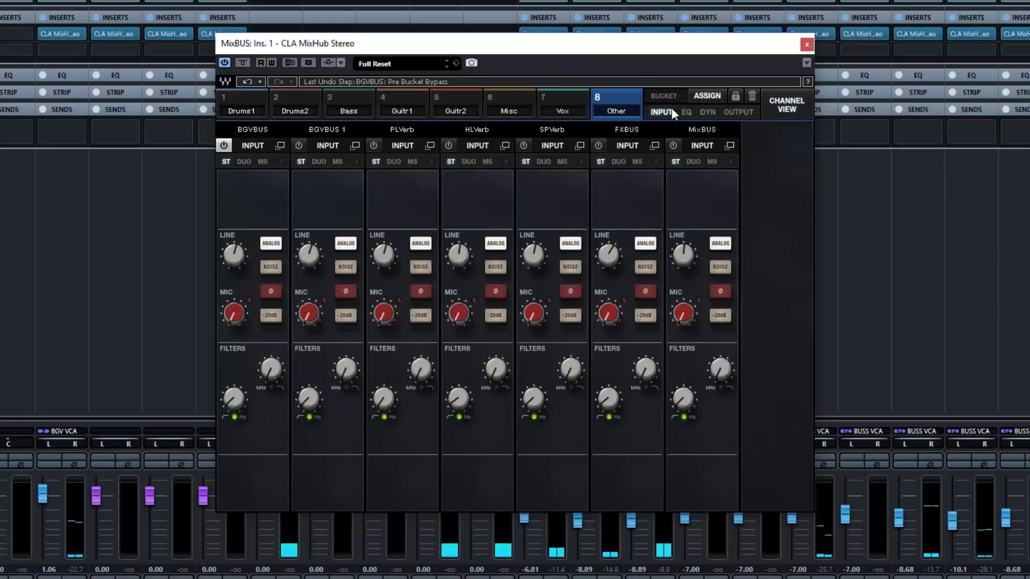
click(686, 111)
click(224, 146)
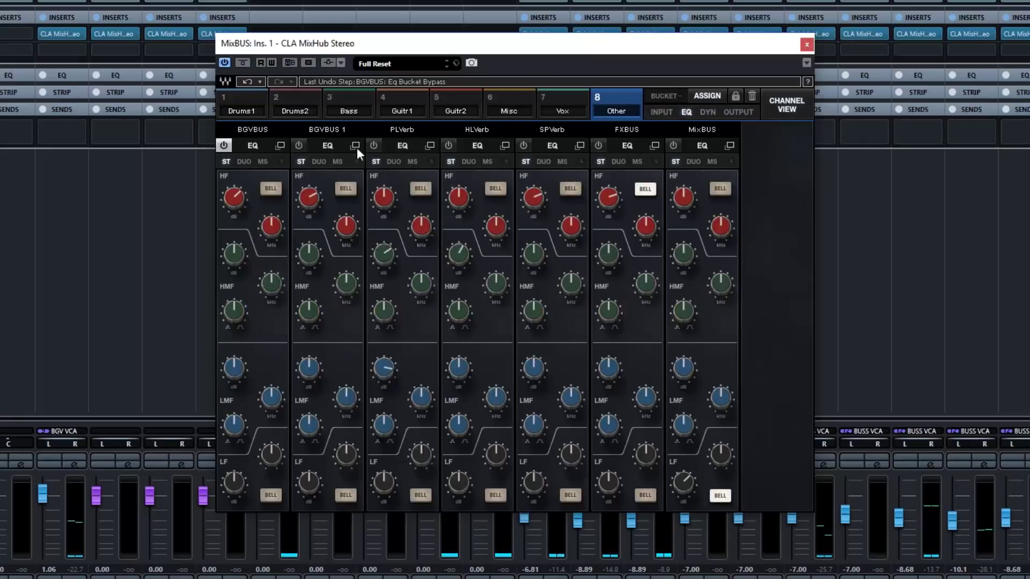
click(706, 112)
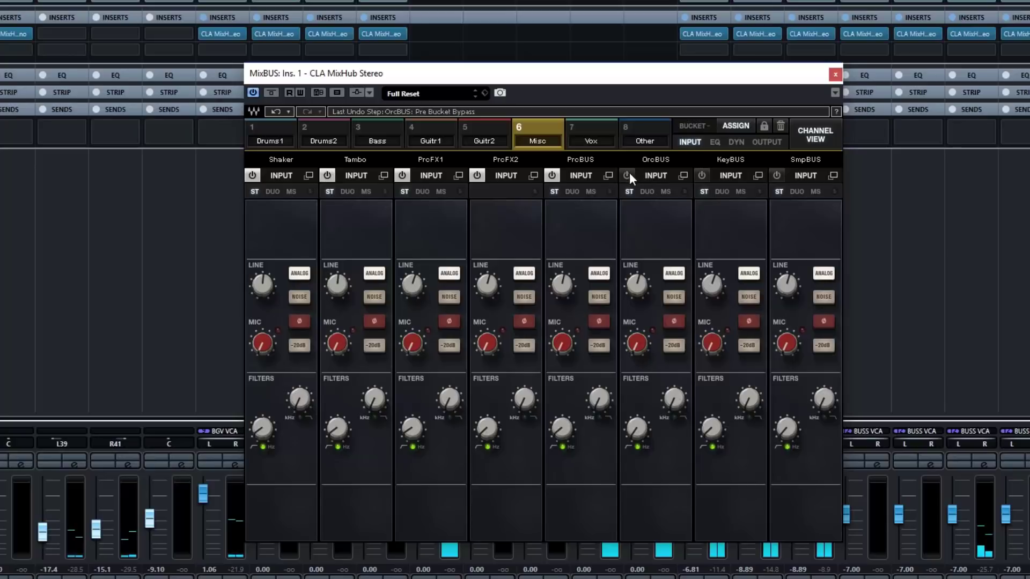
Review the Input sections in Drums1, Drums2 and Other, and from Vox back to Guitr1, moving the plugin window aside.
click(272, 134)
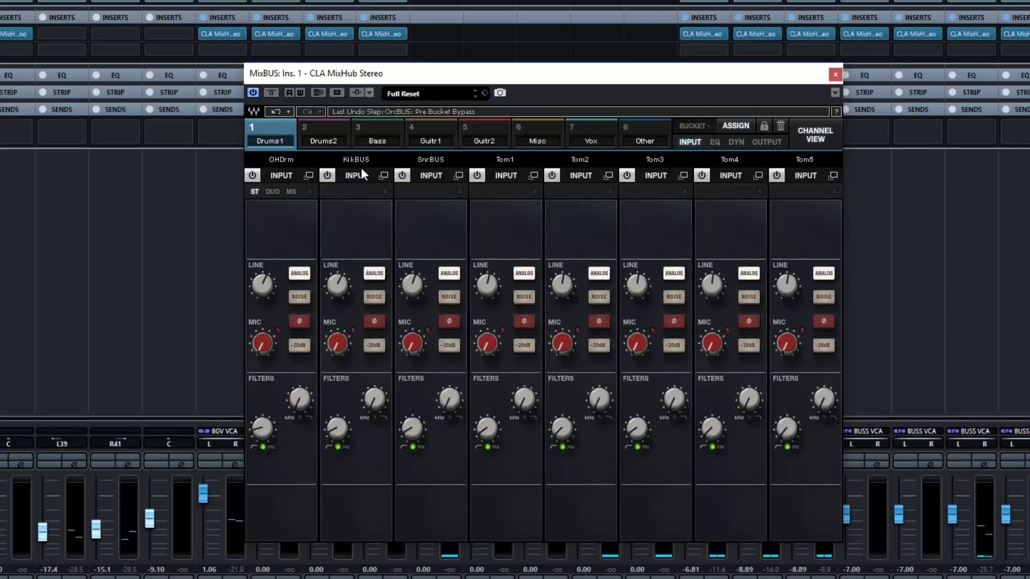
click(328, 134)
click(641, 143)
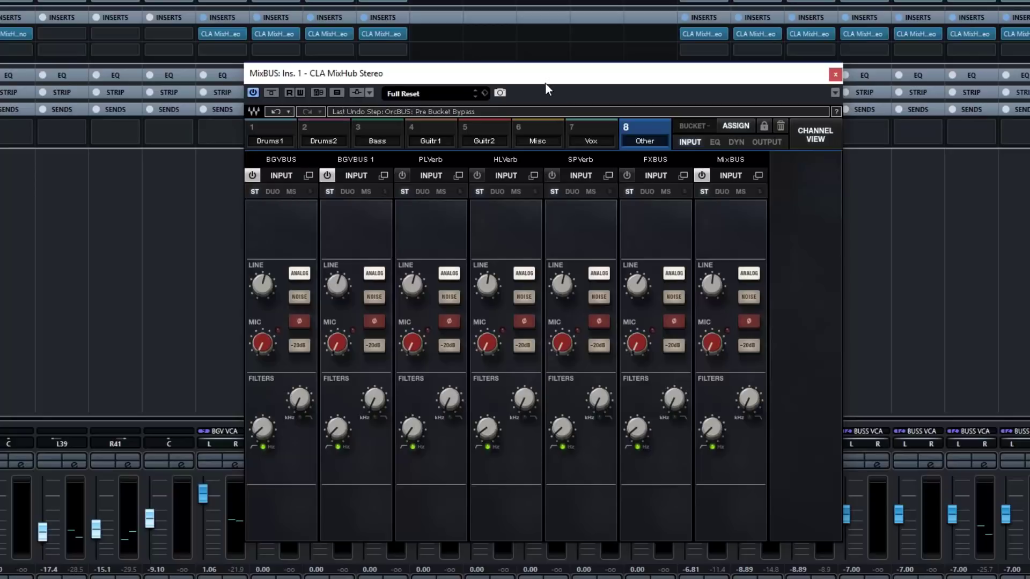
drag(542, 81, 583, 83)
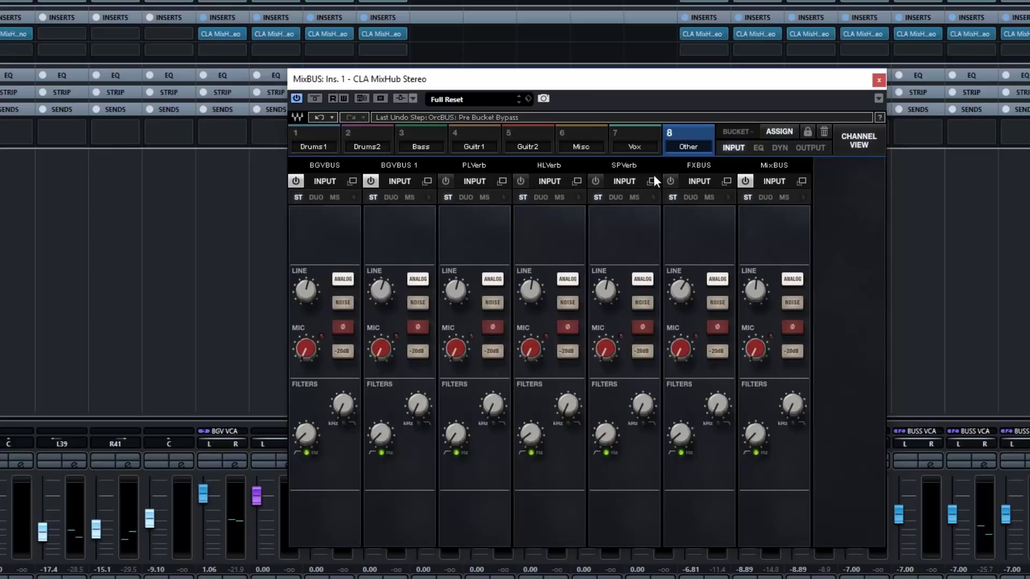
click(619, 131)
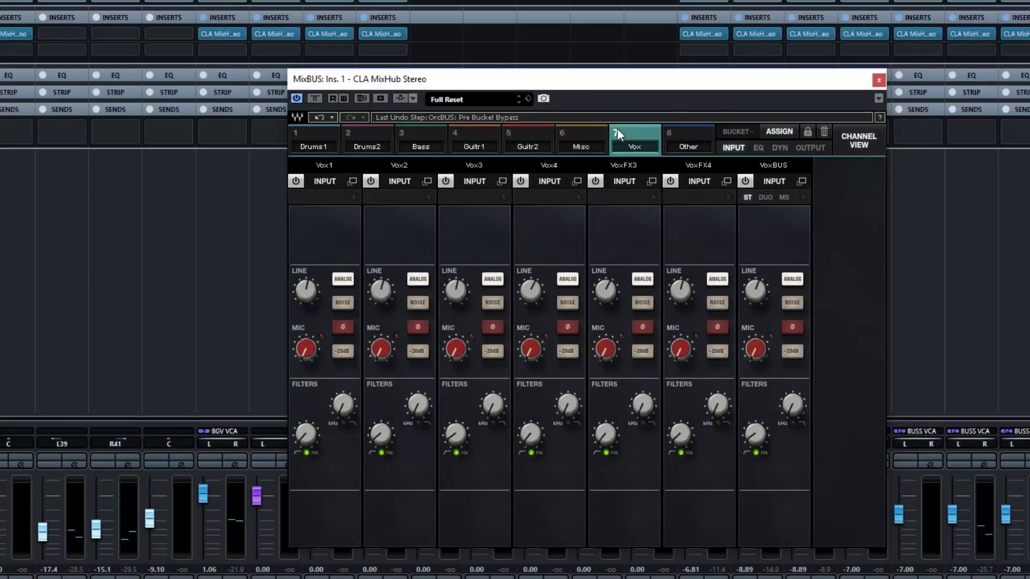
click(585, 130)
click(533, 130)
click(494, 136)
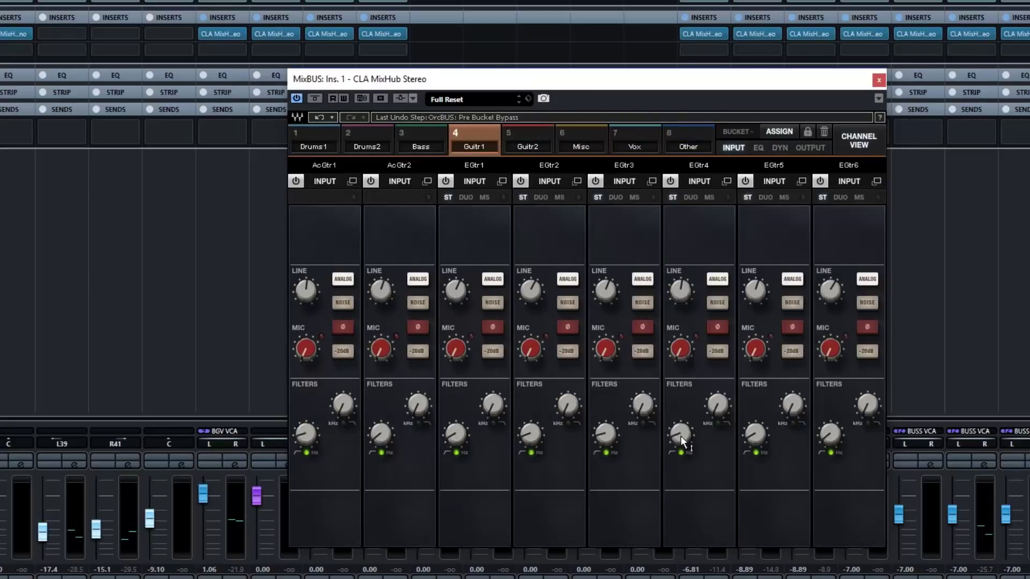